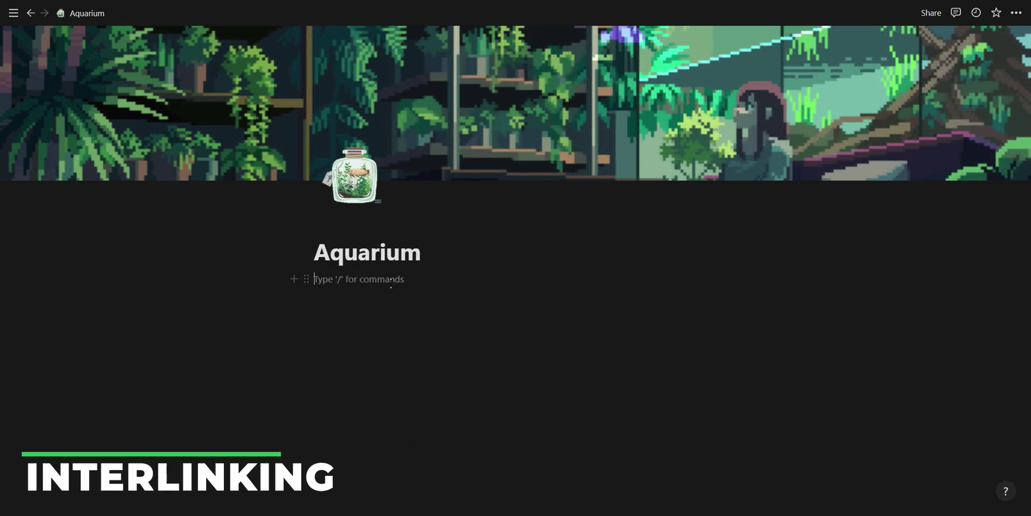
Step: Link the Jellyfish page under the Aquarium title with /link, then check Jellyfish's backlink
type("/link")
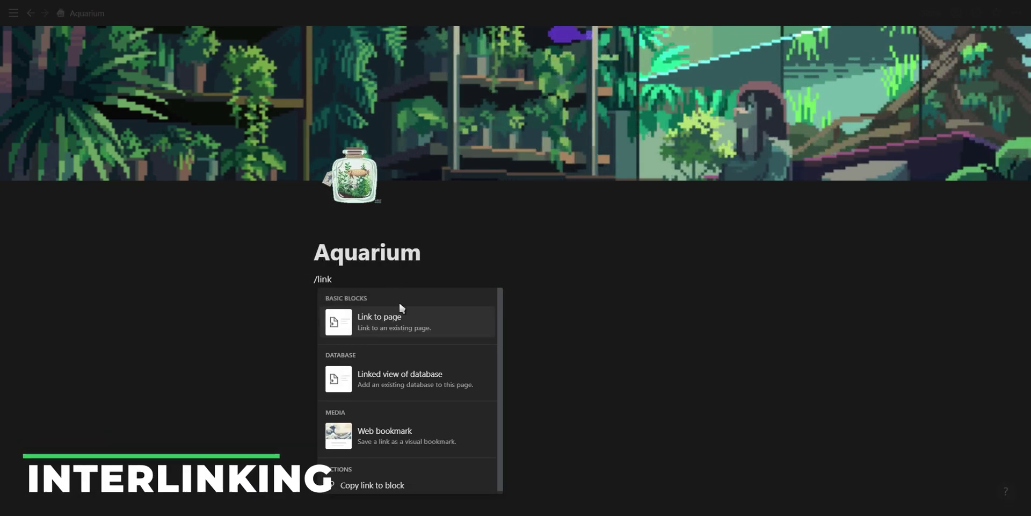
left_click(406, 322)
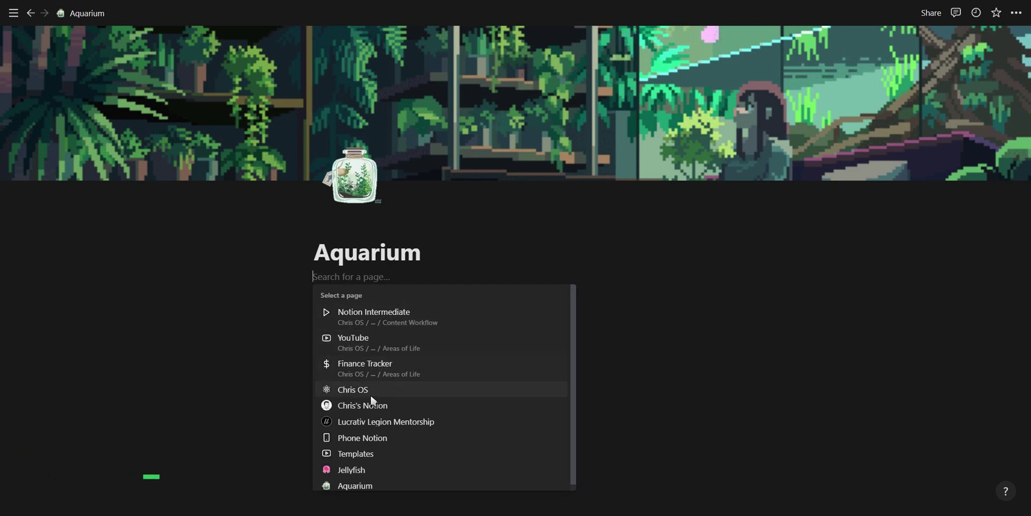
left_click(357, 470)
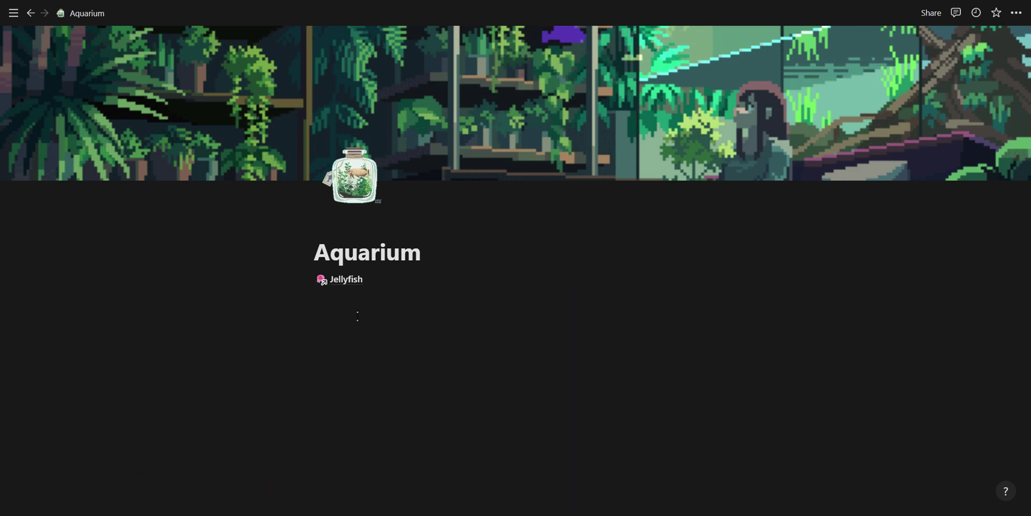
left_click(357, 284)
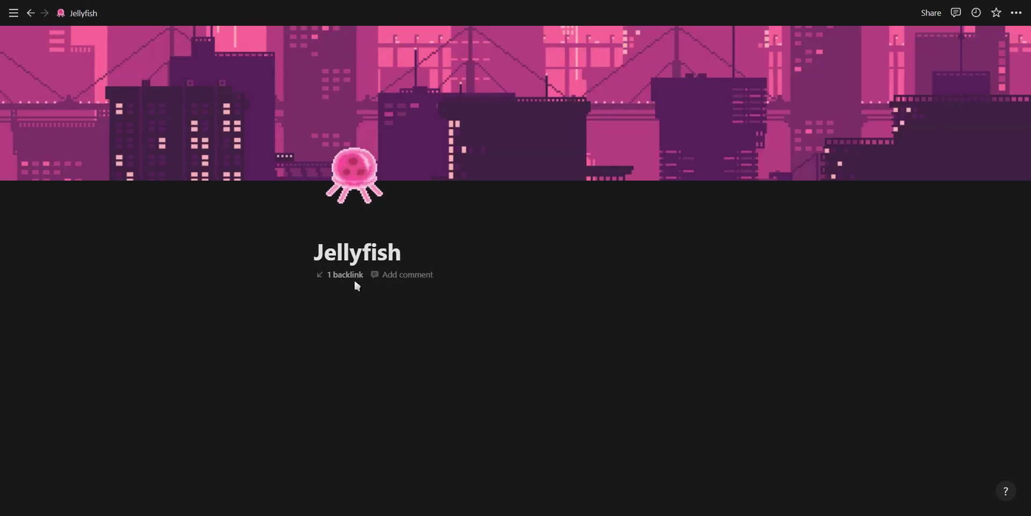
left_click(350, 279)
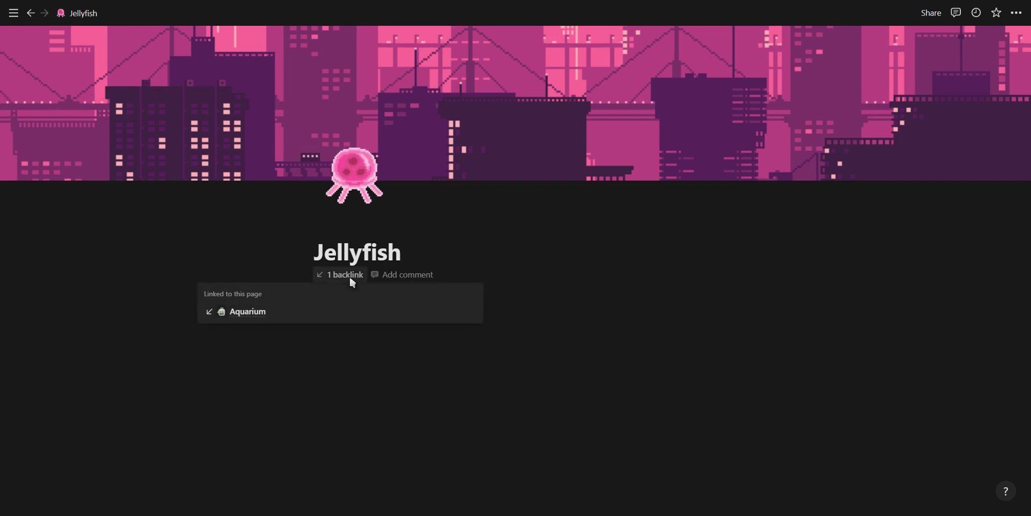
left_click(260, 317)
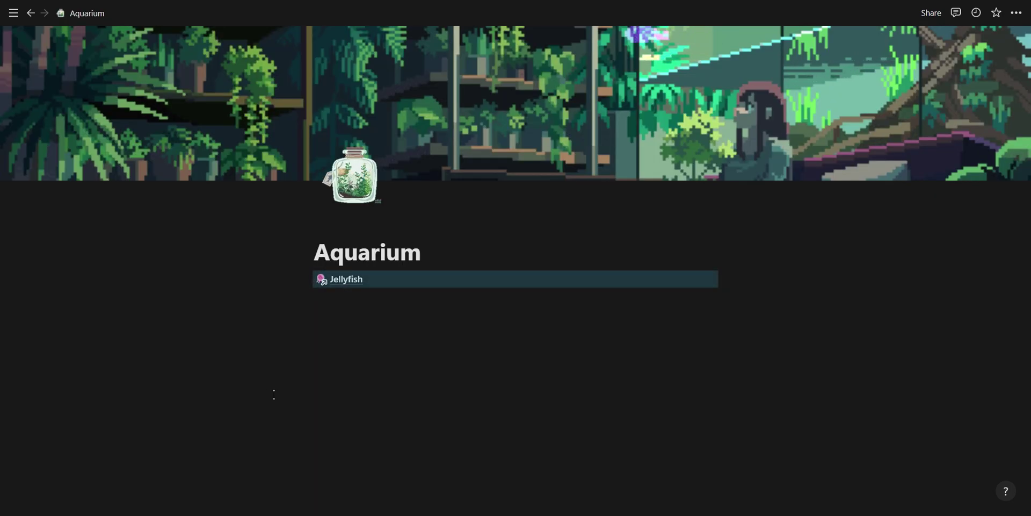
left_click(346, 305)
type("@")
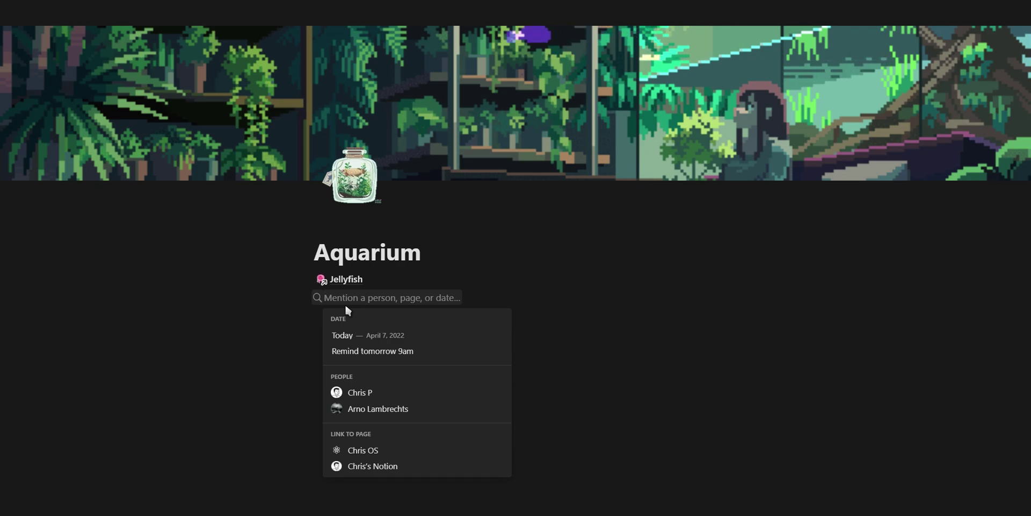
type("jel")
left_click(370, 218)
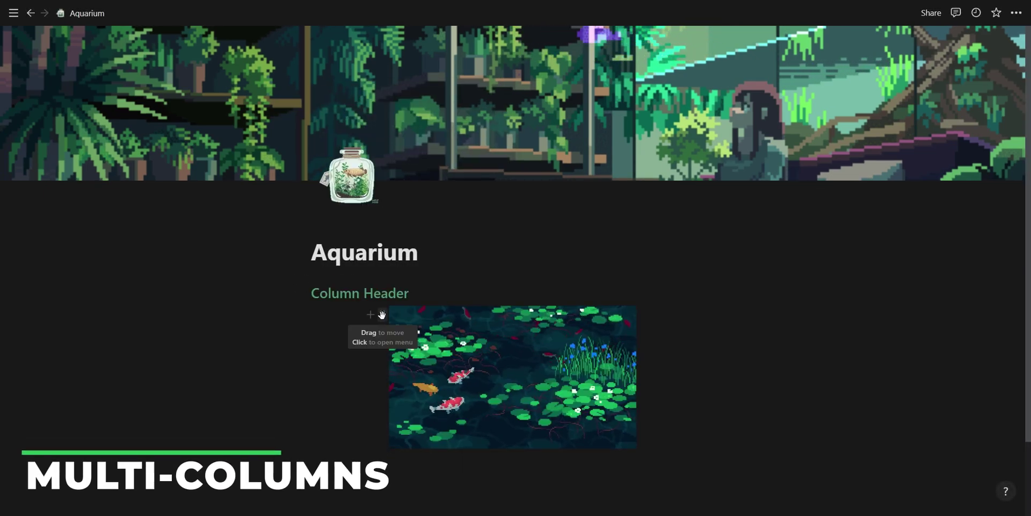
Step: Place the koi image in a widened column beside the Column Header, undoing a text-block move
left_click_drag(383, 314, 733, 295)
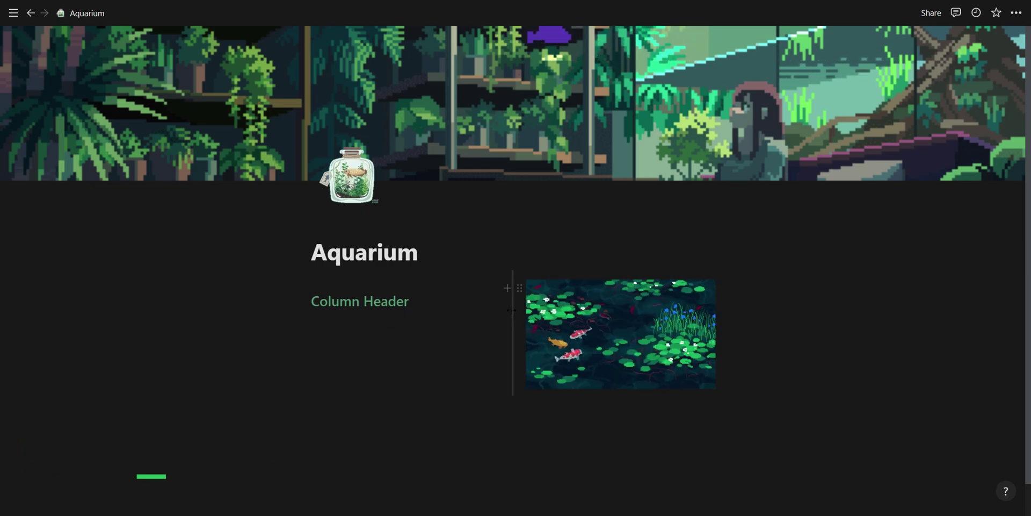
mouse_move(512, 303)
left_mouse_down()
mouse_move(437, 304)
mouse_move(577, 306)
mouse_move(479, 324)
left_mouse_up()
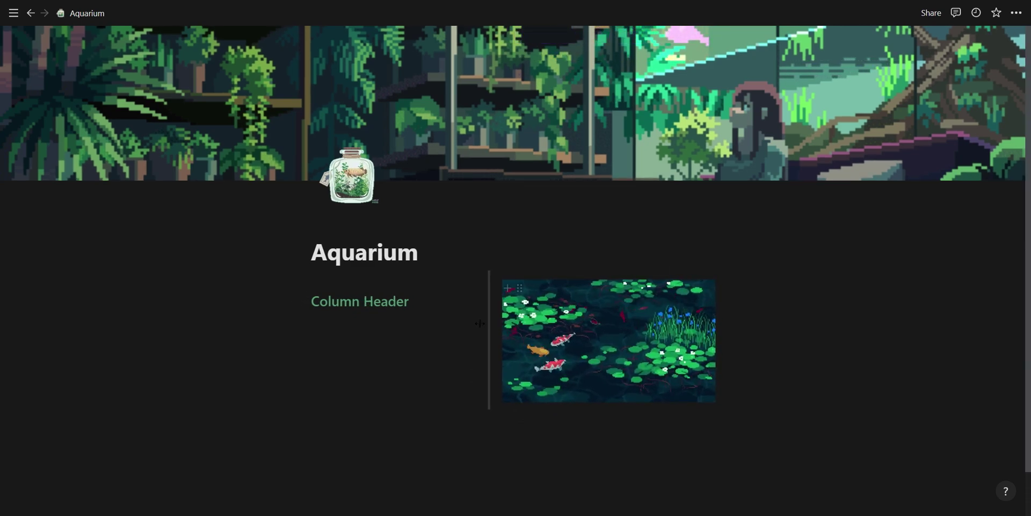
left_click_drag(321, 372, 385, 421)
left_click_drag(572, 410, 582, 424)
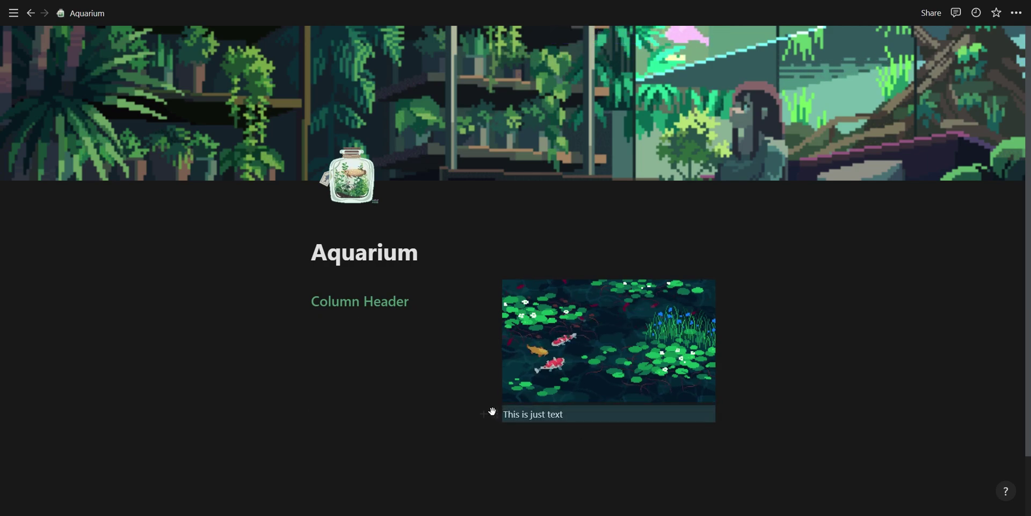
key("ctrl+z")
Step: Make the Aquarium page full width and drag the empty block into a middle column
left_click(1016, 13)
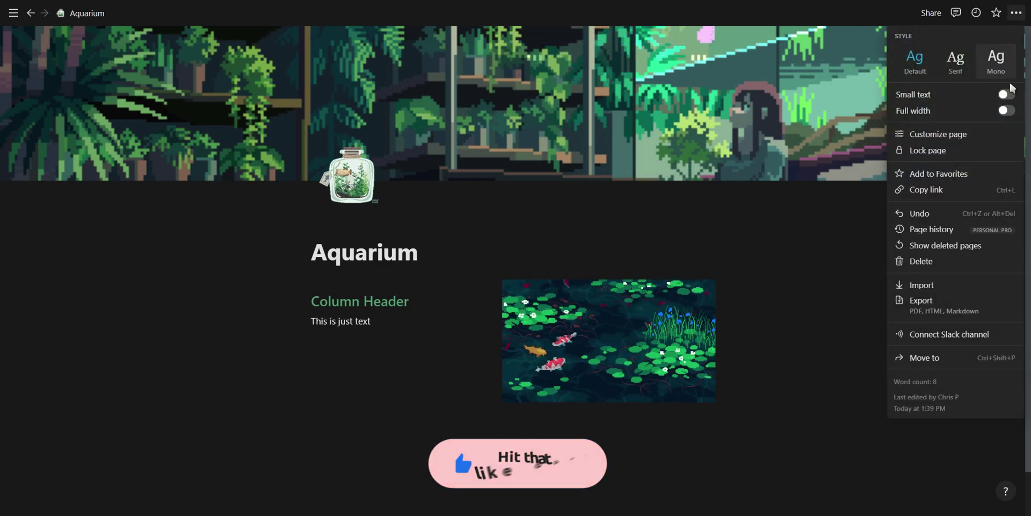
left_click(1006, 110)
mouse_move(50, 341)
left_click(172, 304)
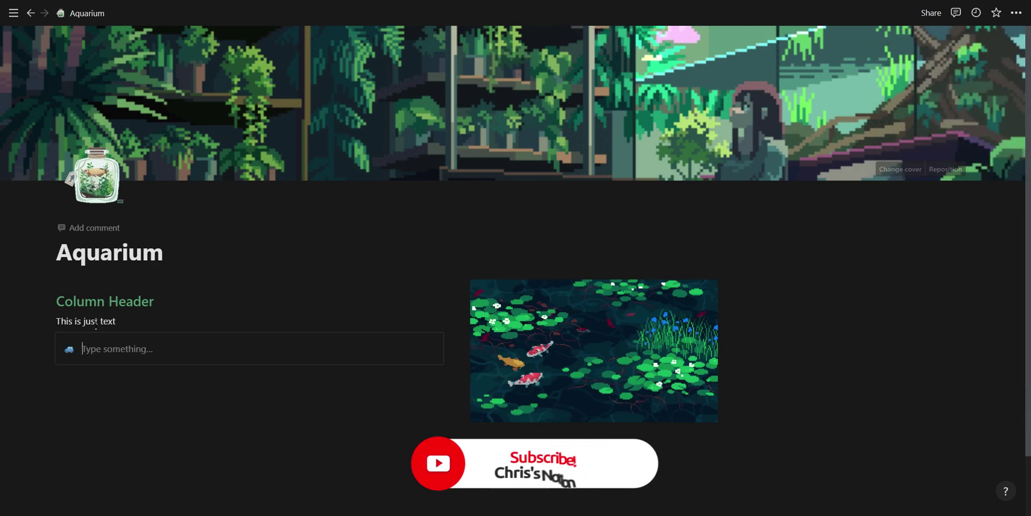
left_click_drag(50, 341, 465, 301)
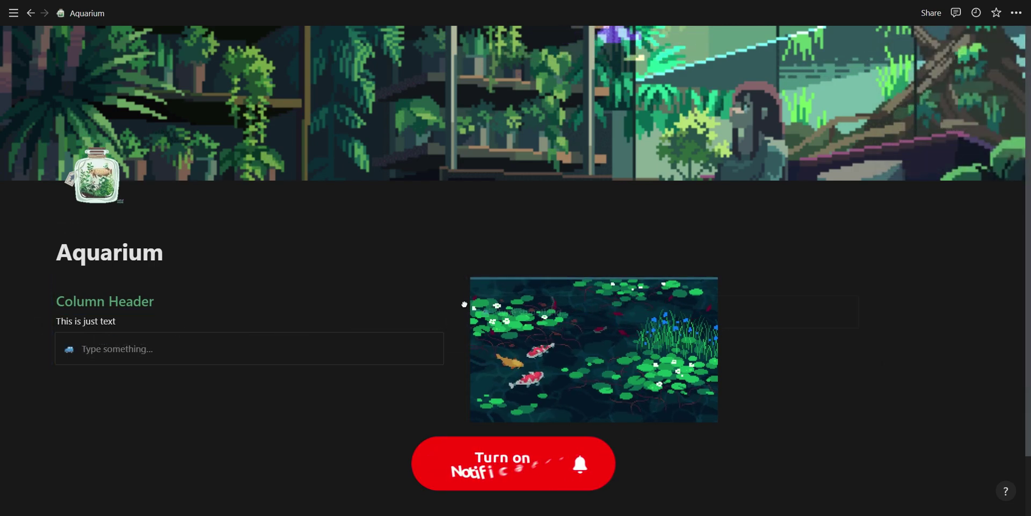
Step: Drag the Also Example list under the header and the Example gallery into a middle column
scroll(515, 258, "down", 6)
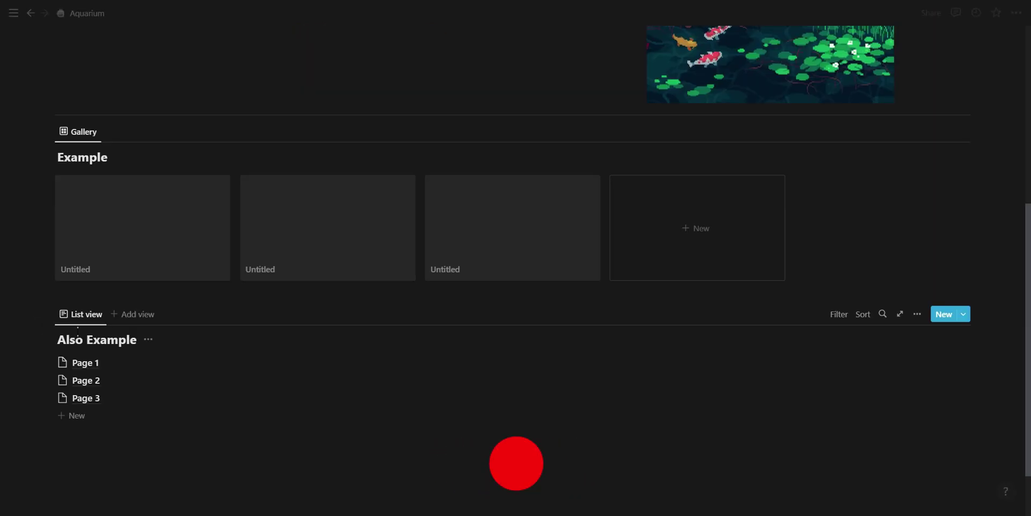
mouse_move(64, 198)
left_mouse_down()
mouse_move(73, 132)
mouse_move(351, 303)
mouse_move(104, 443)
left_mouse_up()
left_click_drag(39, 442, 559, 454)
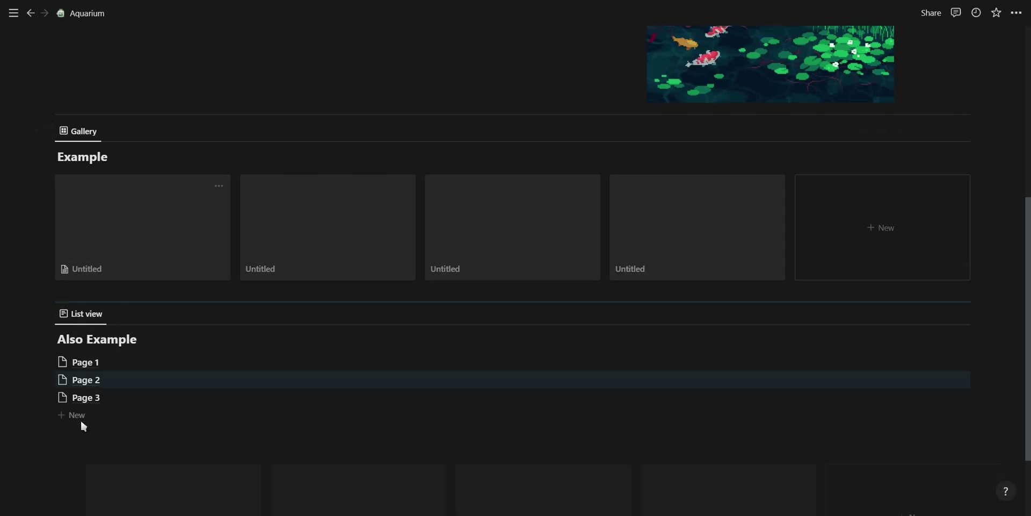
left_click_drag(51, 134, 85, 444)
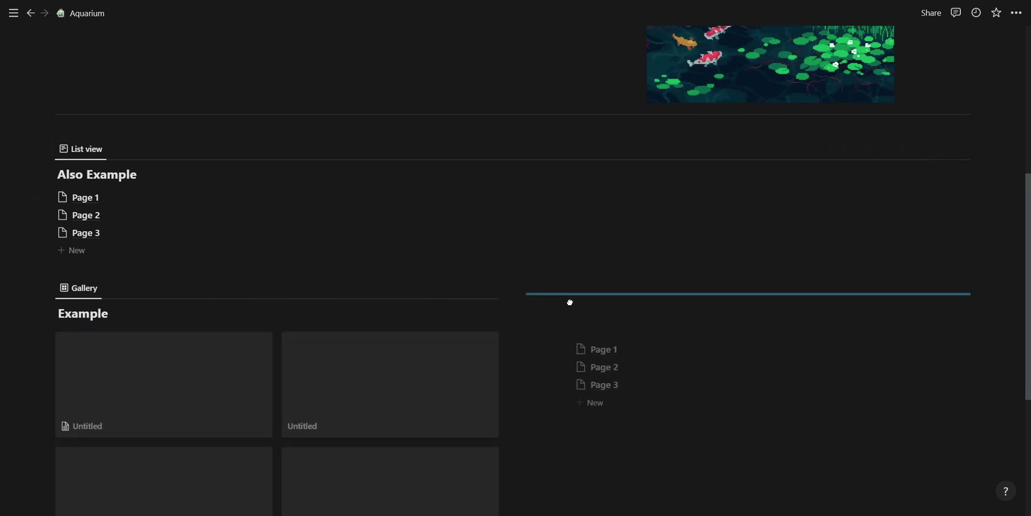
left_click_drag(136, 202, 580, 304)
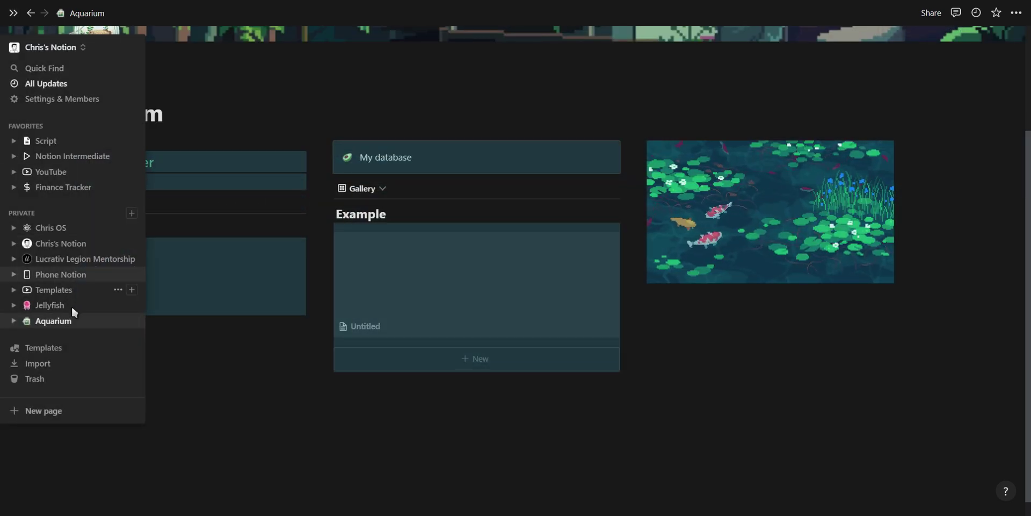
Step: Open the Jellyfish page and switch it to full width
mouse_move(5, 242)
left_click(72, 306)
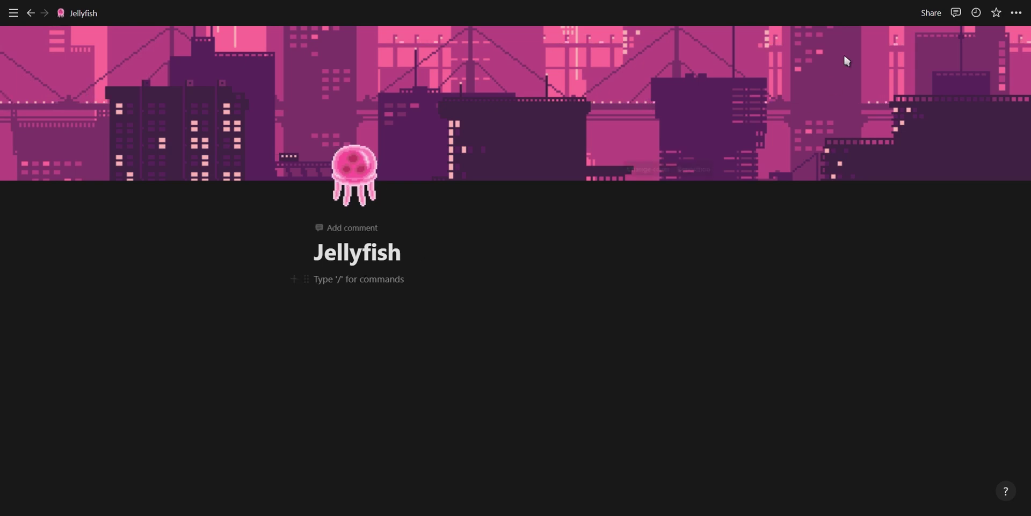
left_click(1016, 13)
left_click(1006, 108)
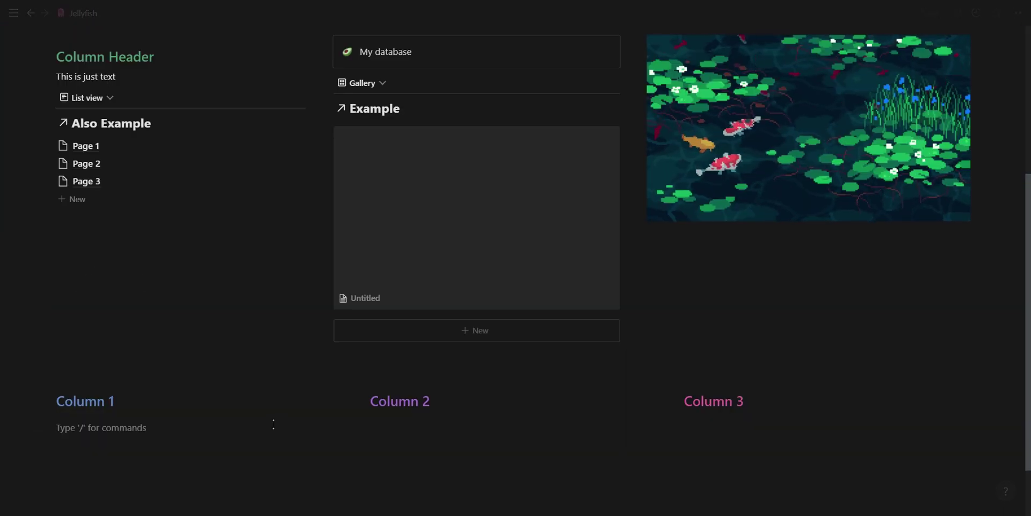
Step: Create a '>' toggle with the Column 1–3 headings under the koi image and open Turn into
type(">")
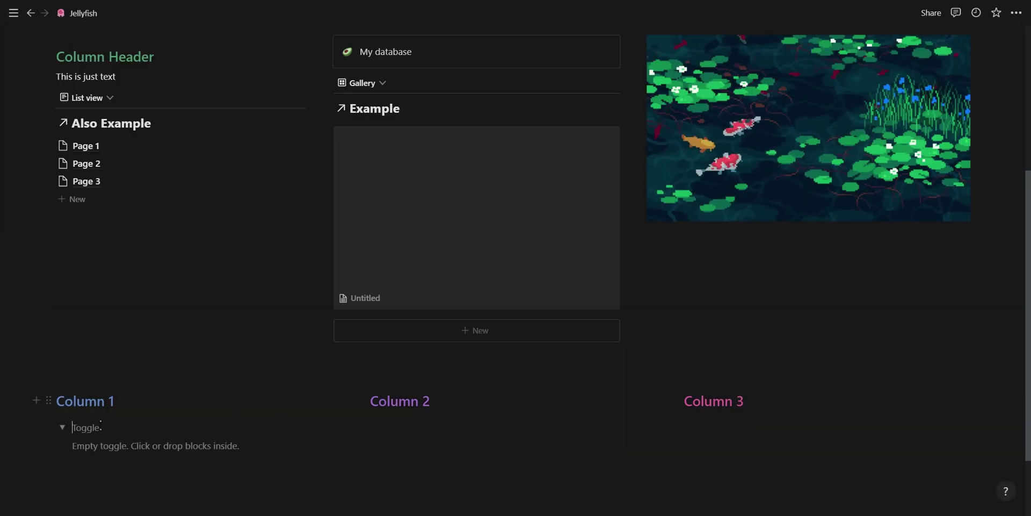
mouse_move(996, 389)
left_mouse_down()
mouse_move(35, 426)
mouse_move(642, 233)
left_mouse_up()
left_click(62, 427)
left_click(637, 233)
mouse_move(520, 197)
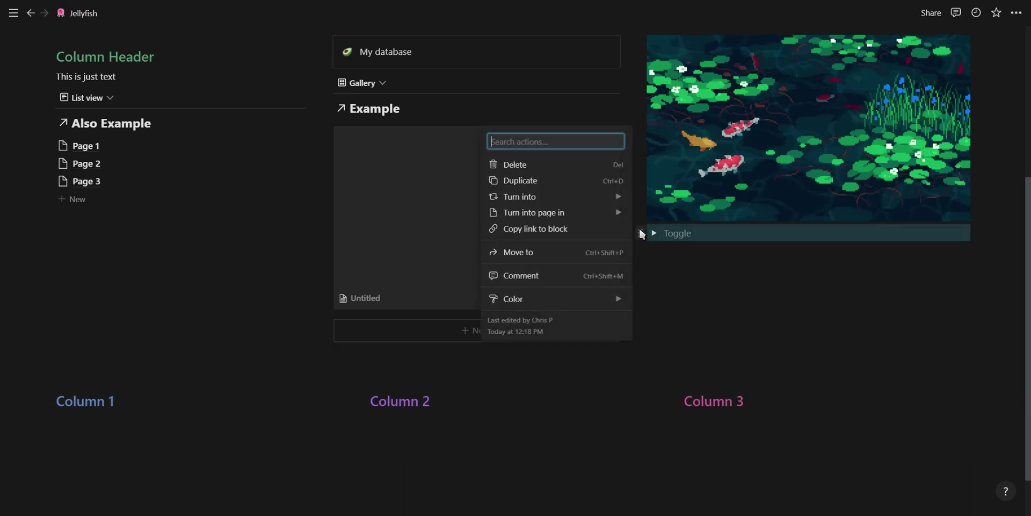
left_click(678, 115)
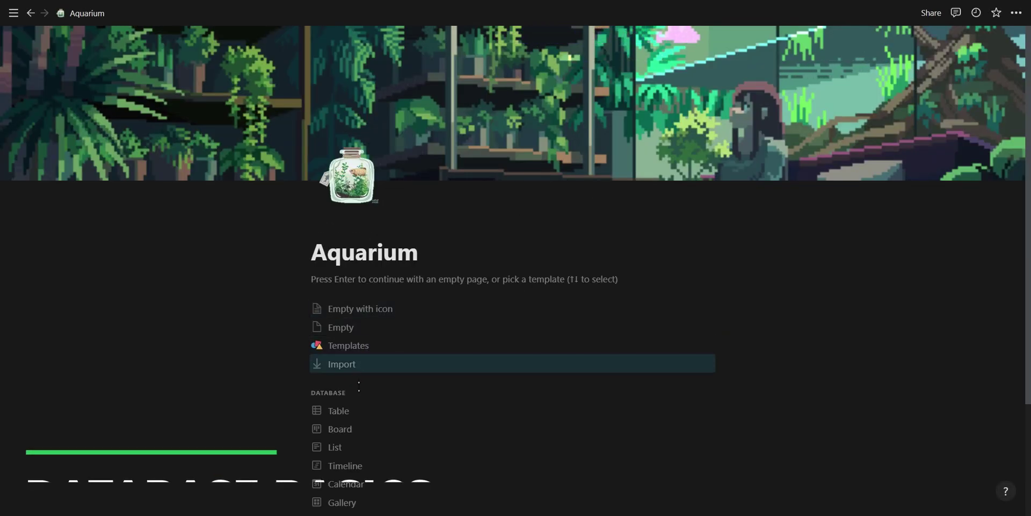
Step: Insert a table database below the Aquarium title from the / menu
scroll(343, 502, "down", 3)
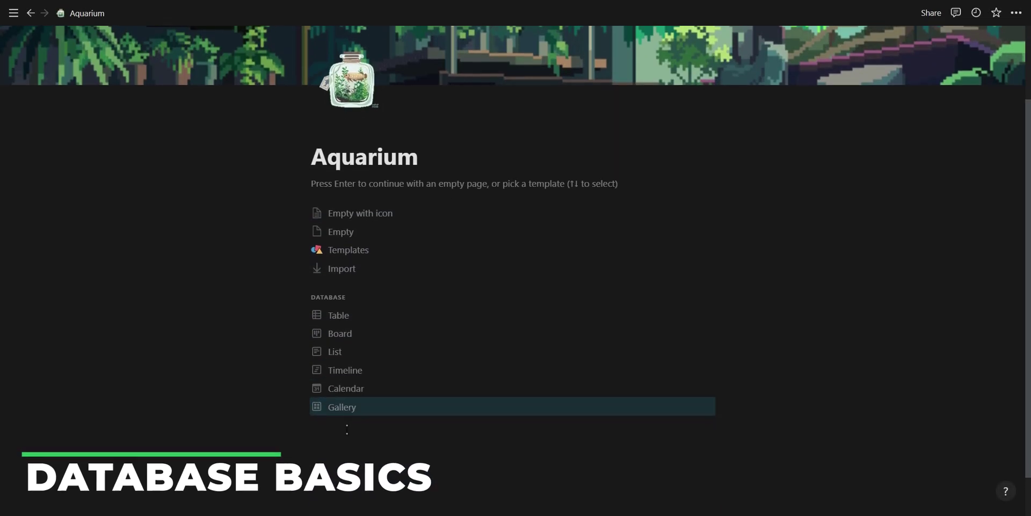
left_click(350, 209)
type("/")
scroll(406, 347, "down", 5)
scroll(403, 341, "down", 4)
scroll(400, 334, "down", 2)
scroll(398, 376, "down", 3)
scroll(398, 389, "up", 2)
scroll(399, 403, "up", 3)
left_click(398, 404)
Step: Turn the table into an Untitled page, open it, then turn it back into an inline table
left_click(304, 232)
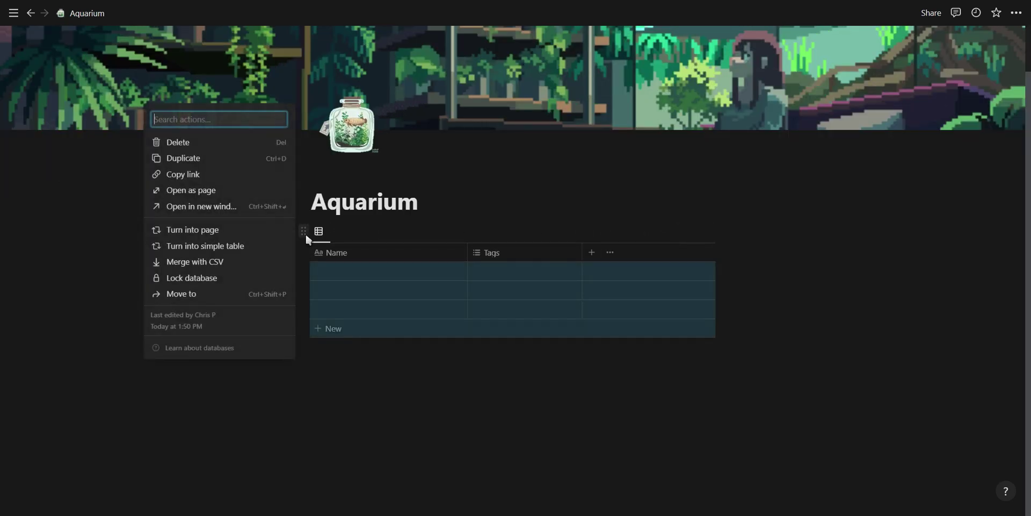
left_click(269, 228)
left_click(346, 279)
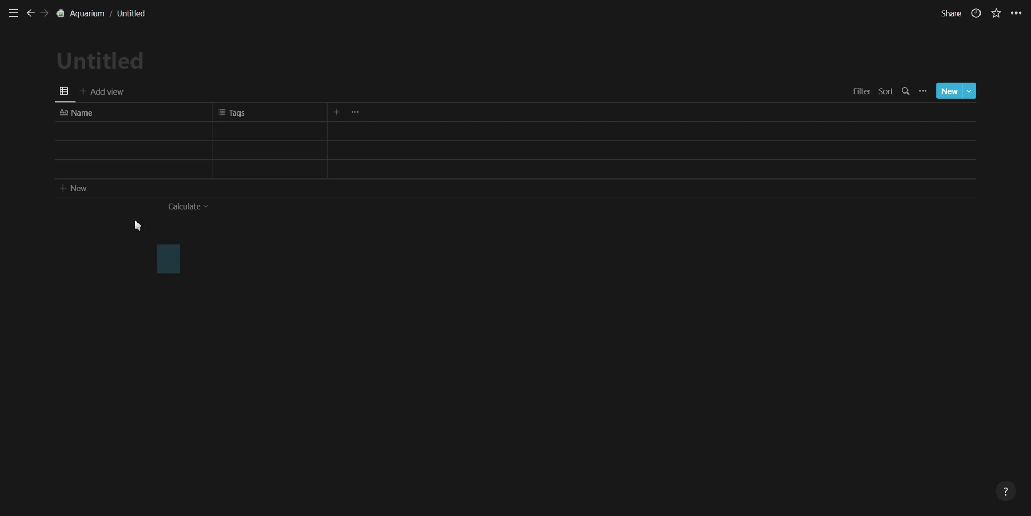
left_click(84, 12)
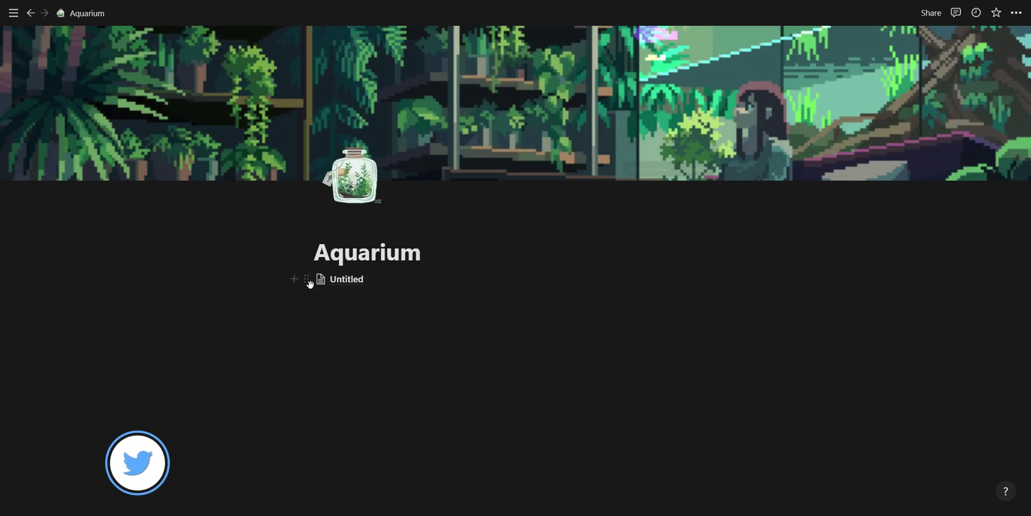
left_click(310, 280)
left_click(285, 272)
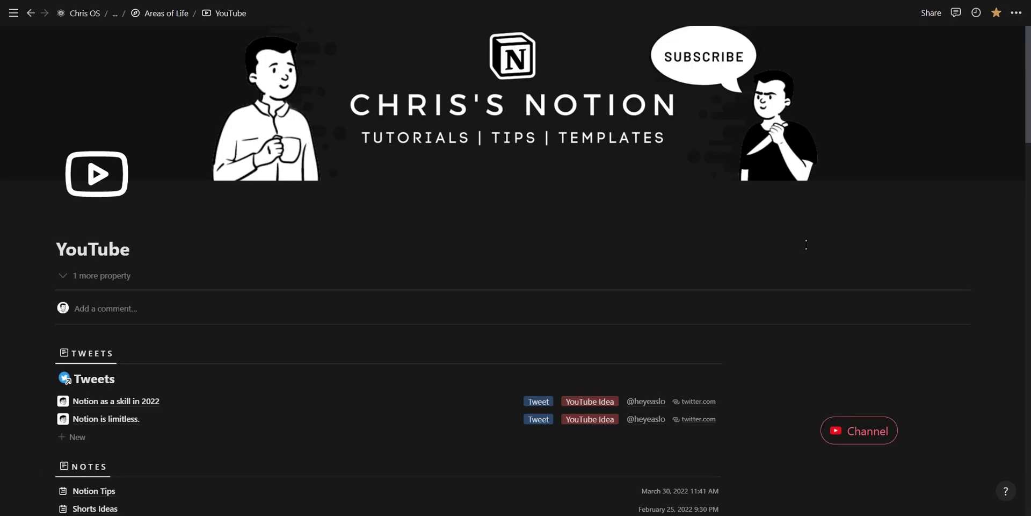
Step: Preview the Notion Intermediate YouTube entry, expanding then collapsing its Video Checklist toggle
scroll(806, 244, "down", 4)
scroll(802, 245, "down", 5)
scroll(802, 247, "down", 3)
left_click(269, 258)
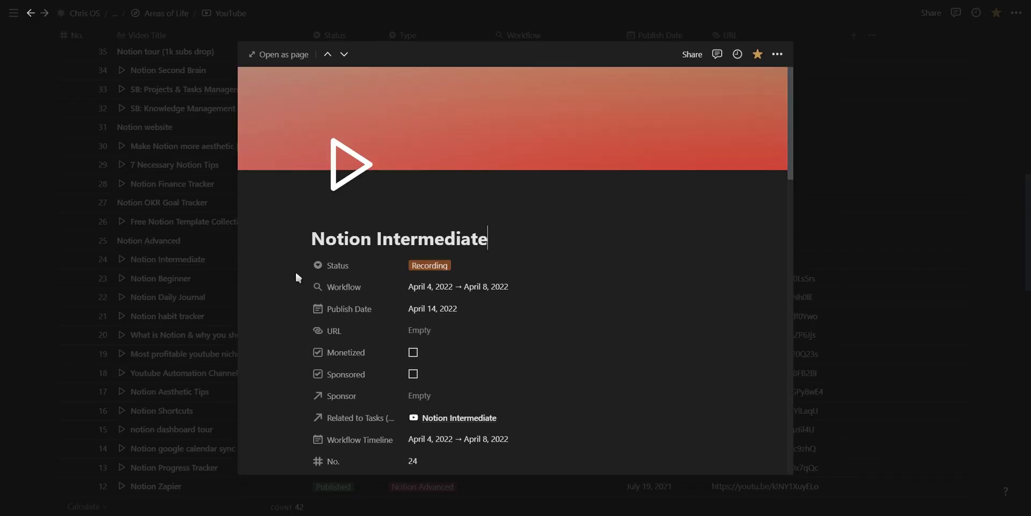
scroll(328, 295, "down", 4)
scroll(375, 353, "down", 3)
scroll(319, 253, "down", 3)
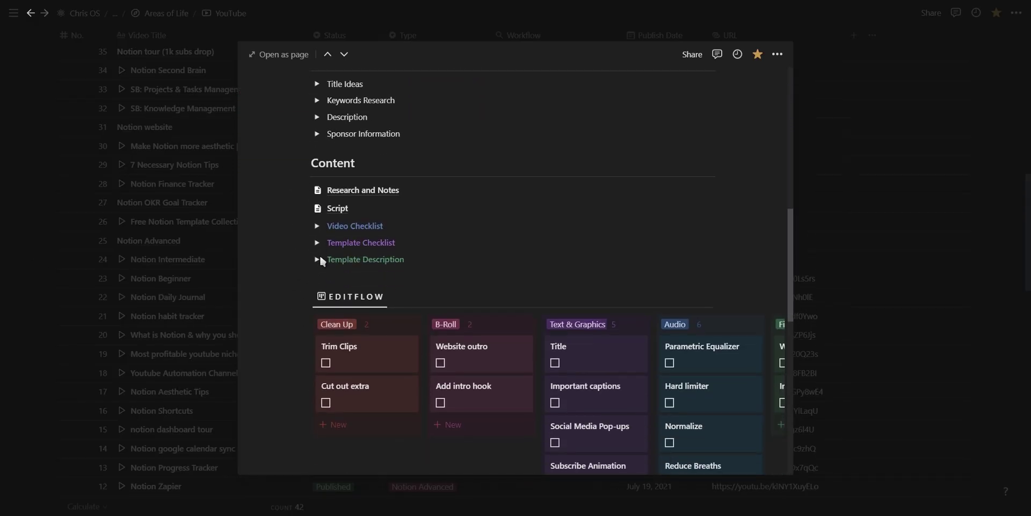
left_click(317, 225)
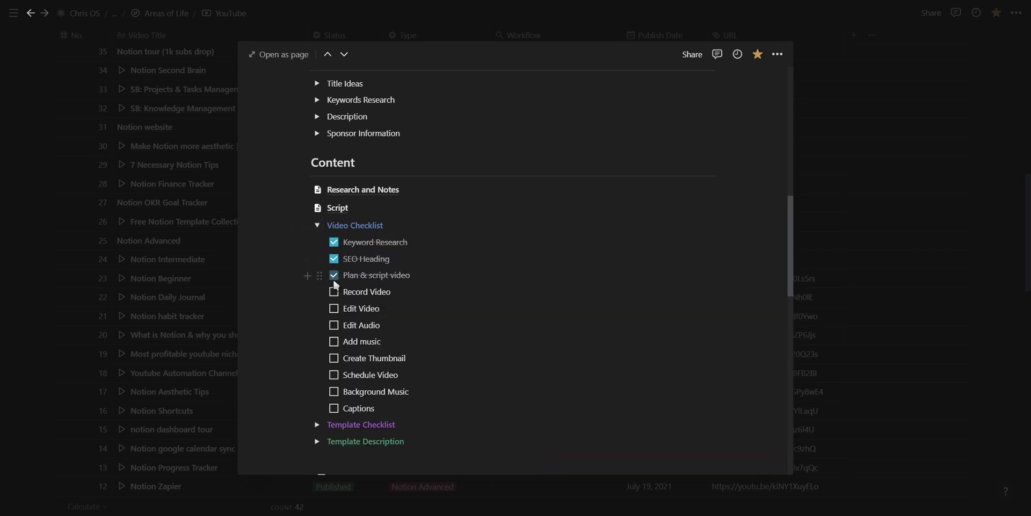
left_click(317, 225)
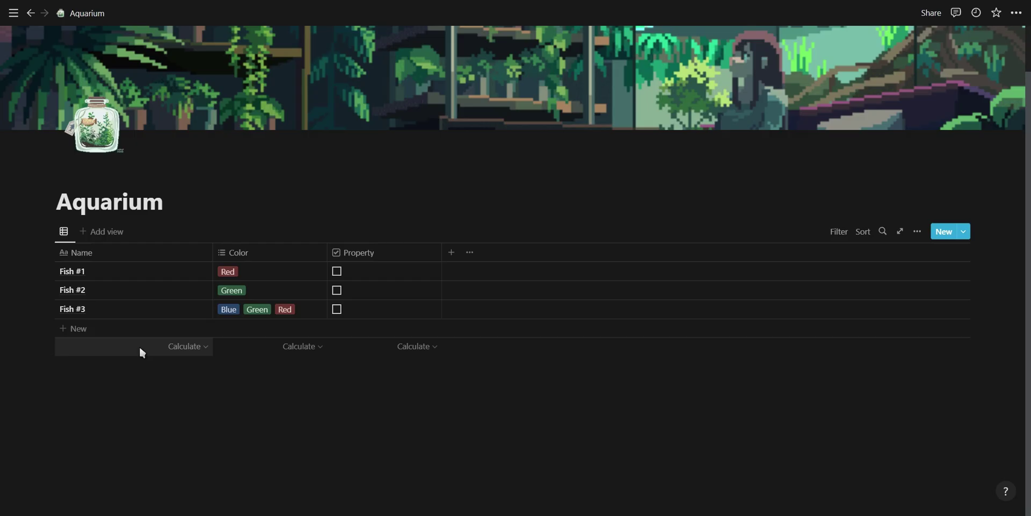
Step: Turn on Wrap all columns for the Aquarium table after glancing at the Calculate options
left_click(165, 346)
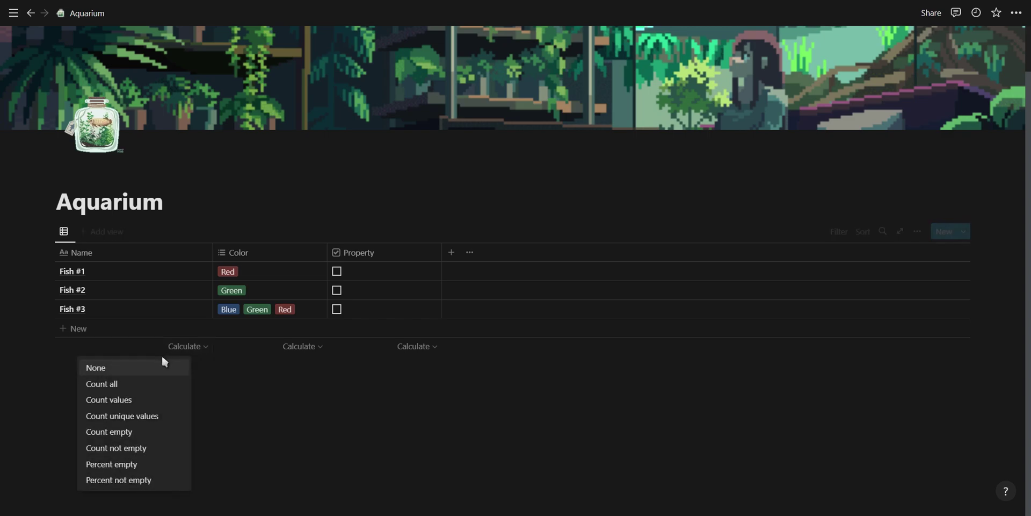
left_click(155, 383)
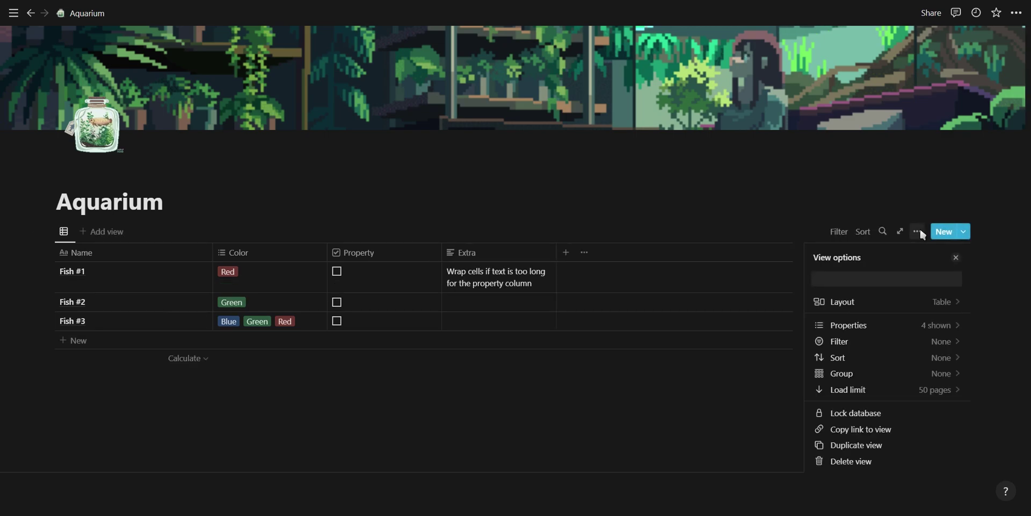
left_click(918, 302)
left_click(952, 403)
left_click(953, 403)
Step: Open the list of import sources from the page's ••• menu
key("Escape")
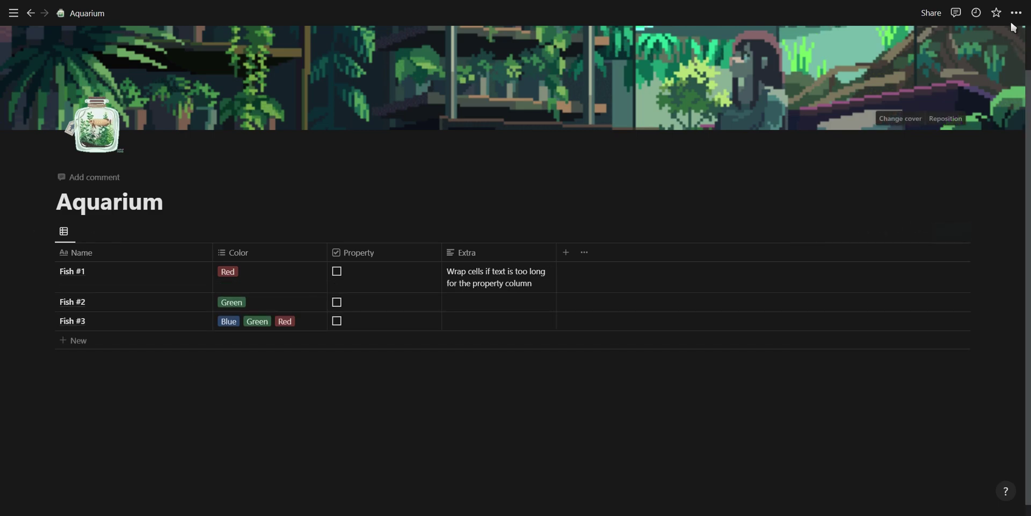
left_click(1016, 13)
left_click(932, 286)
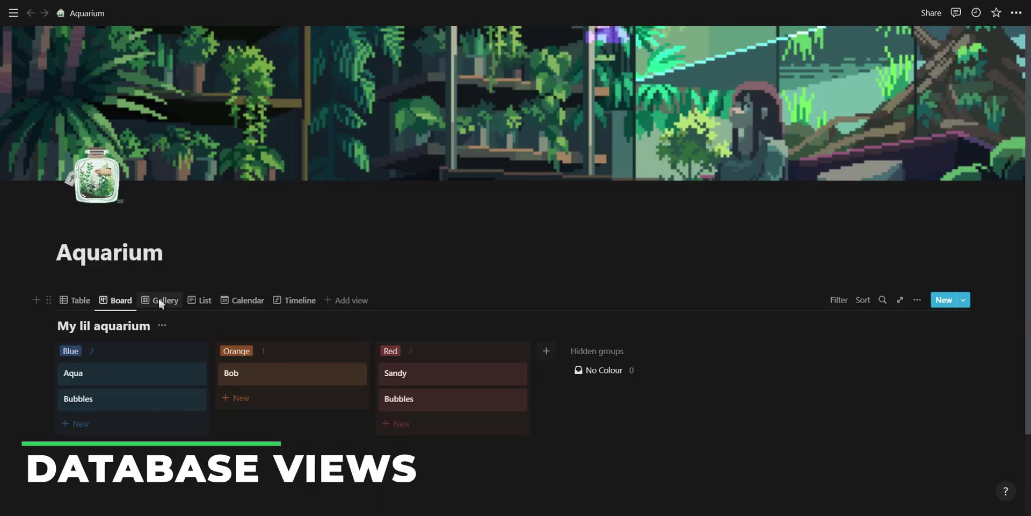
Step: View the aquarium as a gallery, then as a list with Betta, Clownfish and Tetra groups collapsed
left_click(160, 301)
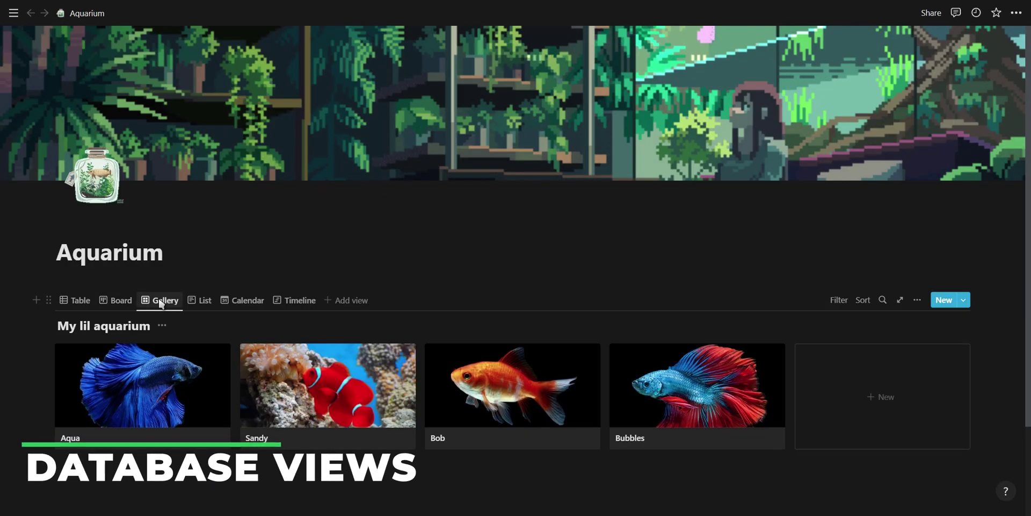
left_click(203, 302)
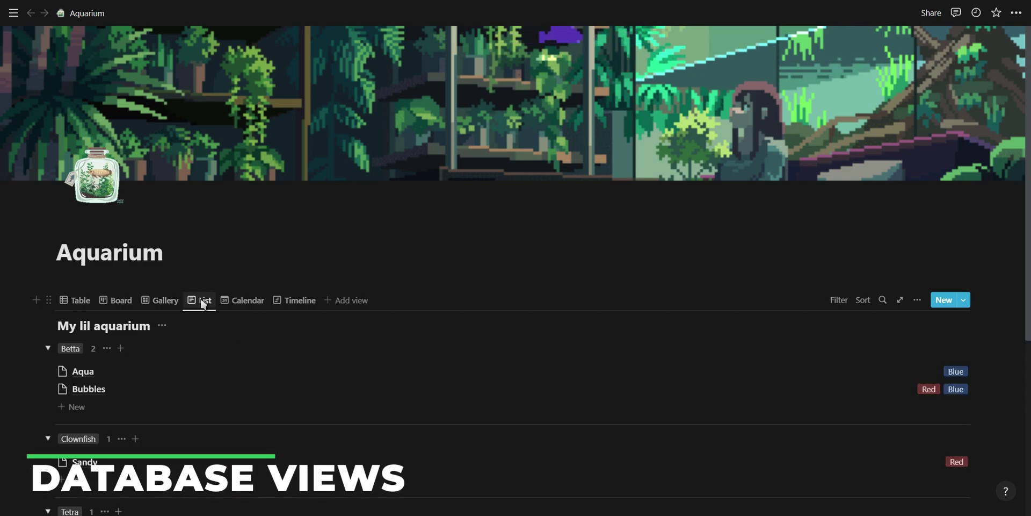
left_click(48, 348)
left_click(48, 376)
left_click(47, 404)
Step: In Calendar view move Sandy to Friday 8 April, then switch to the Timeline view
left_click(236, 302)
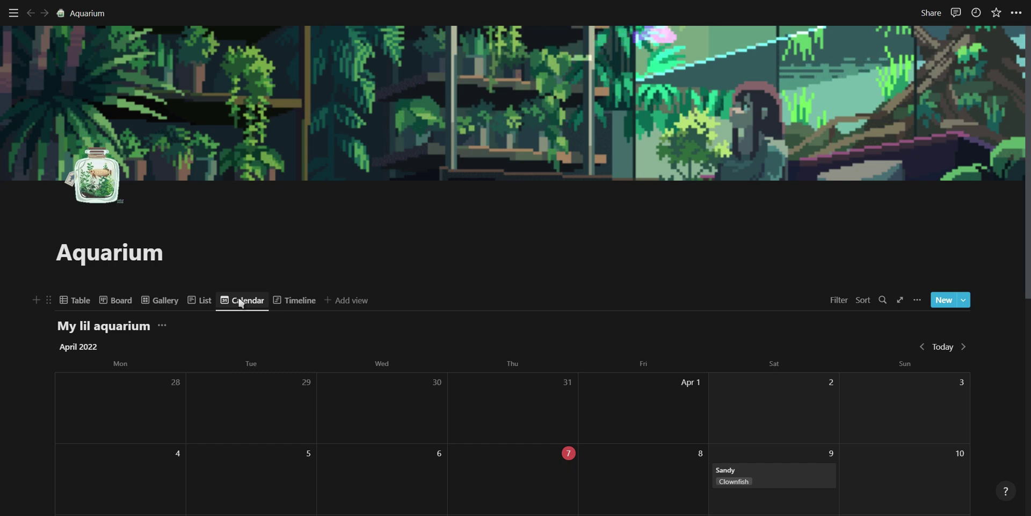
scroll(241, 302, "down", 3)
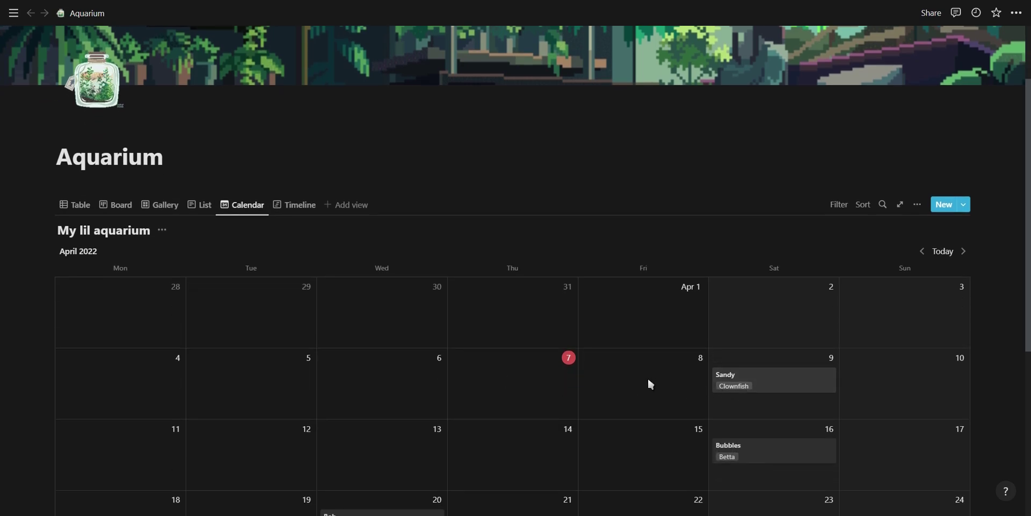
left_click_drag(629, 379, 629, 379)
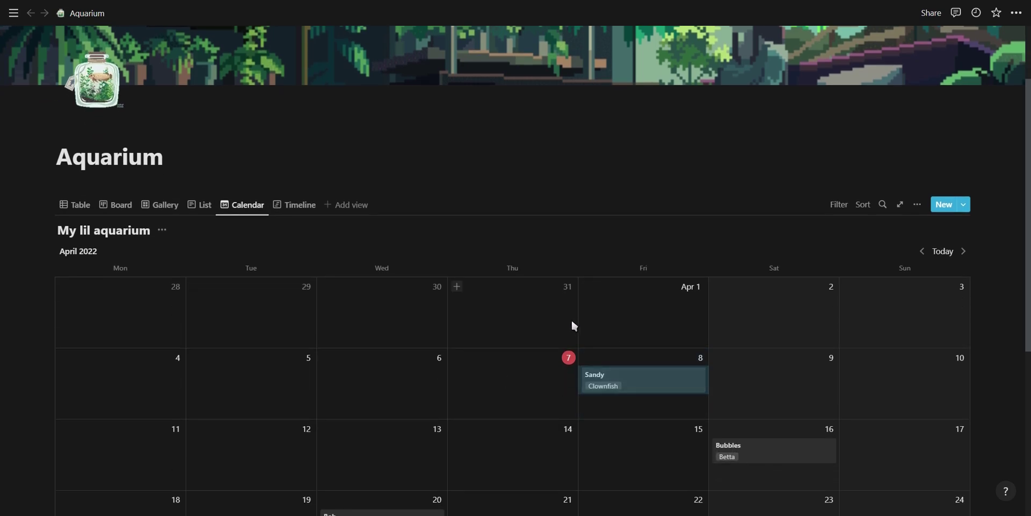
left_click(297, 205)
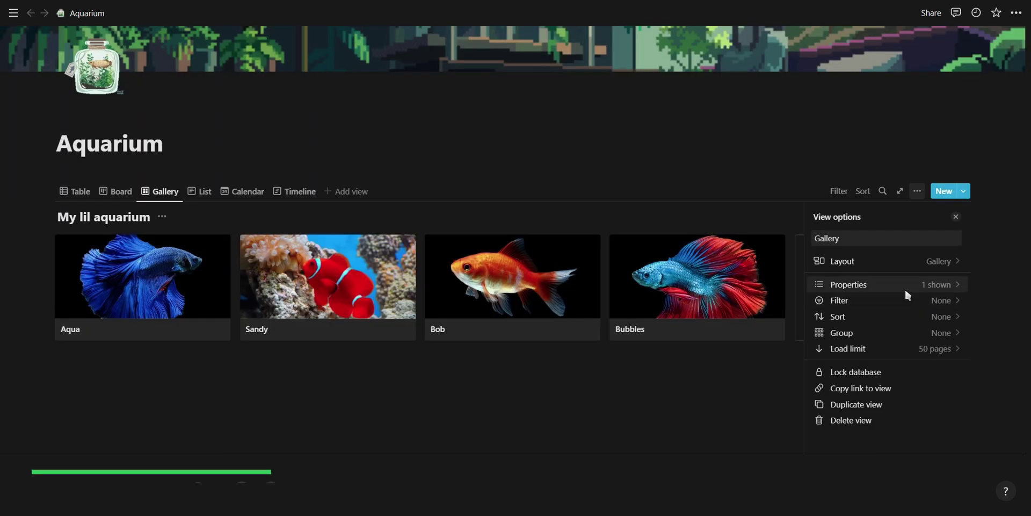
Step: Show the Colour and IDk properties on the gallery cards
left_click(904, 288)
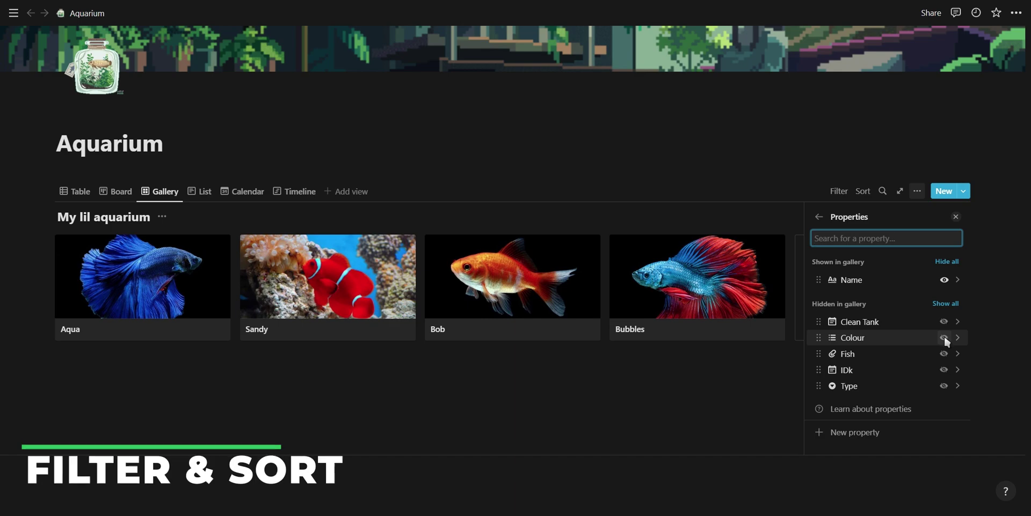
left_click(944, 337)
left_click(944, 370)
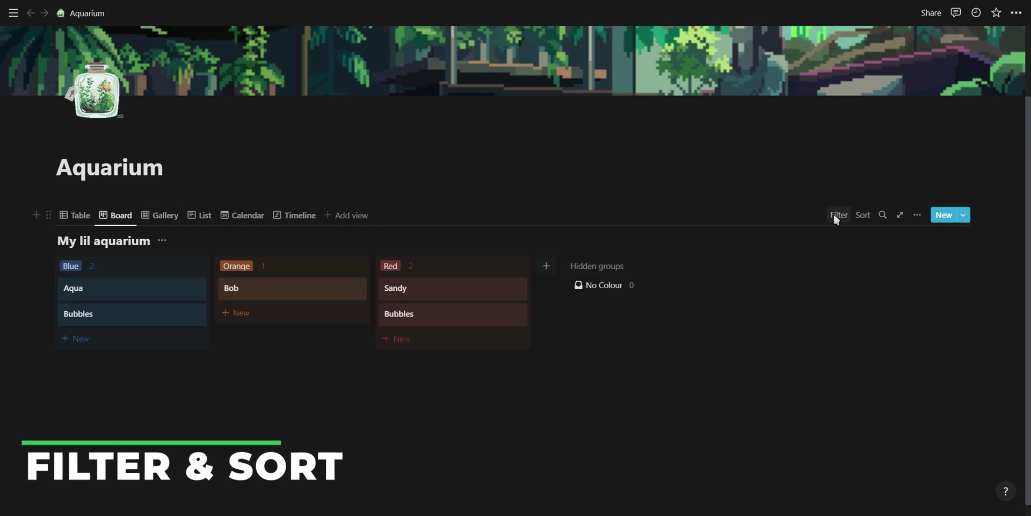
Step: Filter the board to show only Type: Betta fish
left_click(837, 214)
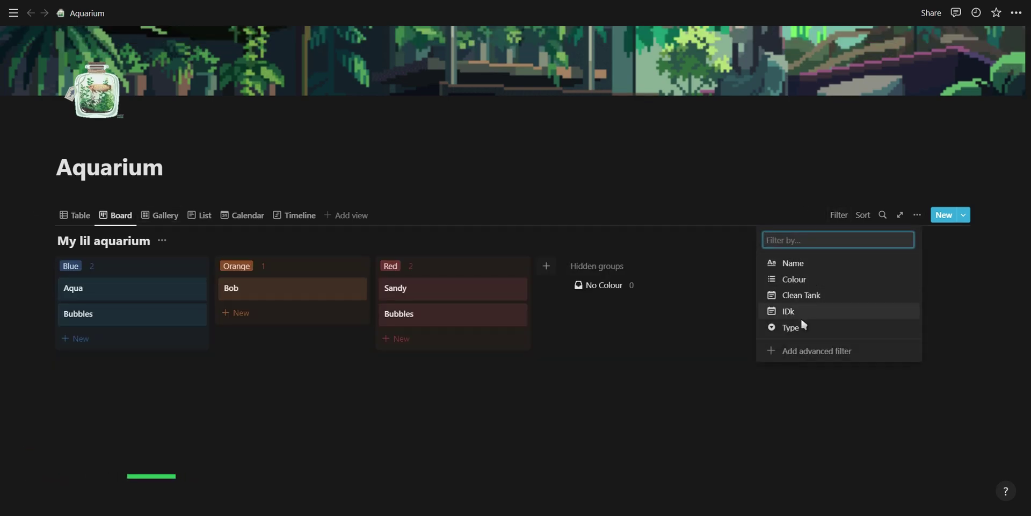
left_click(790, 327)
left_click(91, 315)
key("Escape")
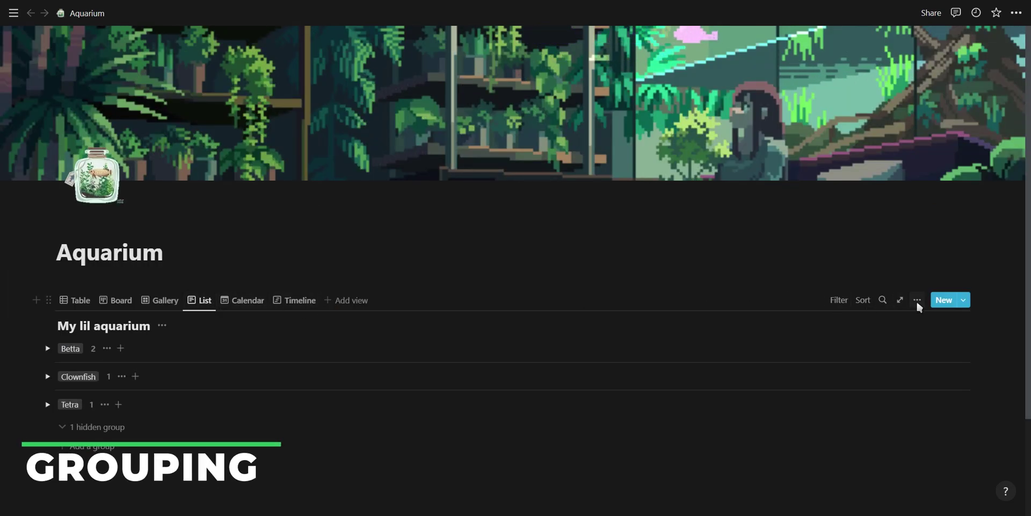
Step: Group the list by Colour, hide No Colour, and collapse the Red, Orange and Blue groups
left_click(917, 303)
left_click(831, 323)
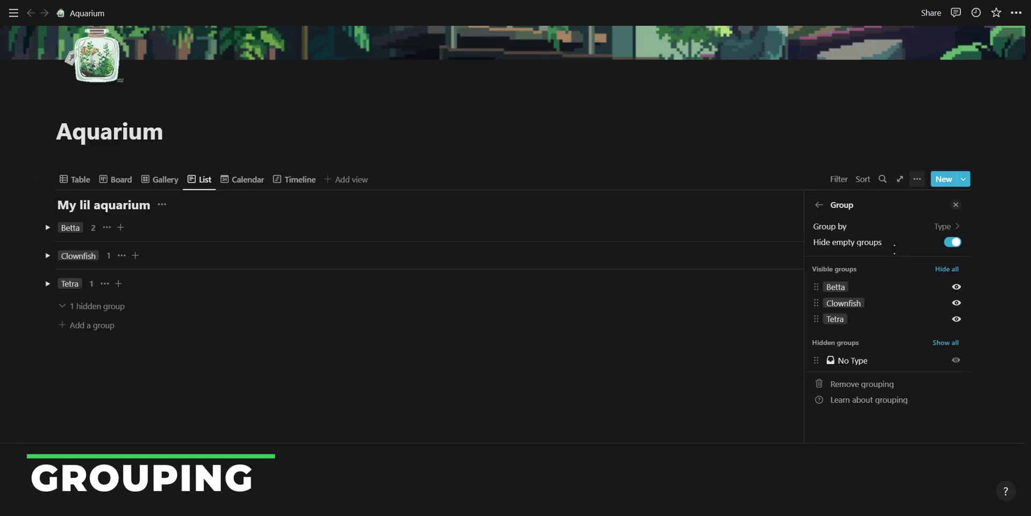
left_click(910, 227)
left_click(869, 279)
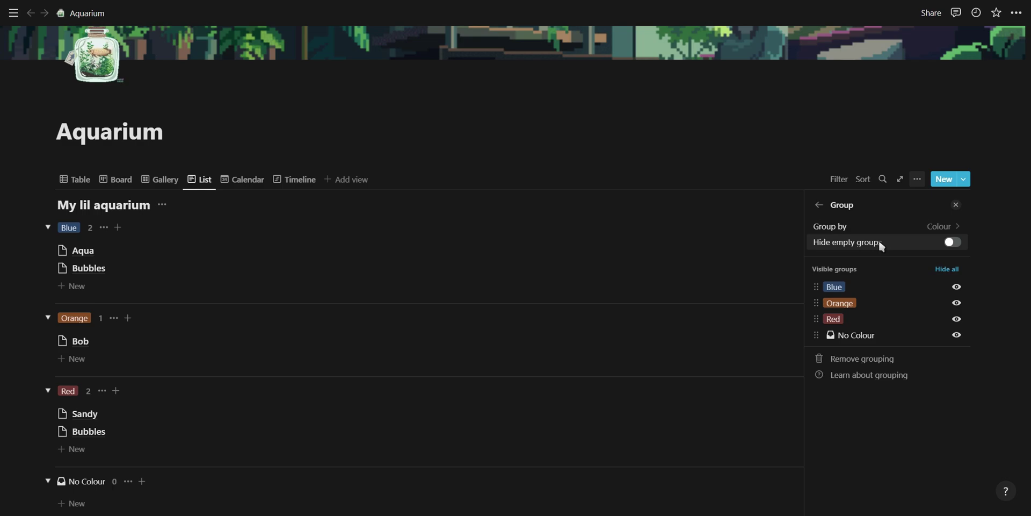
left_click(957, 334)
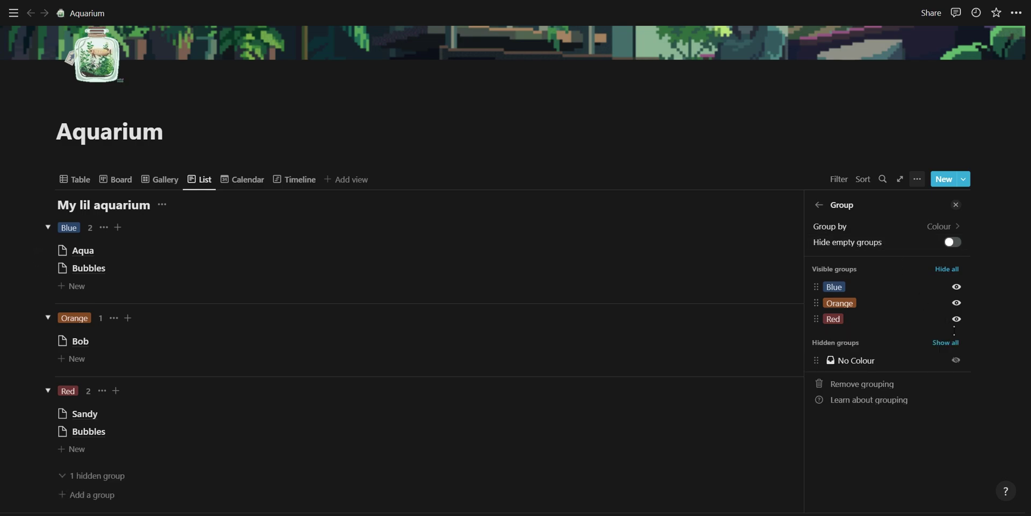
left_click(47, 390)
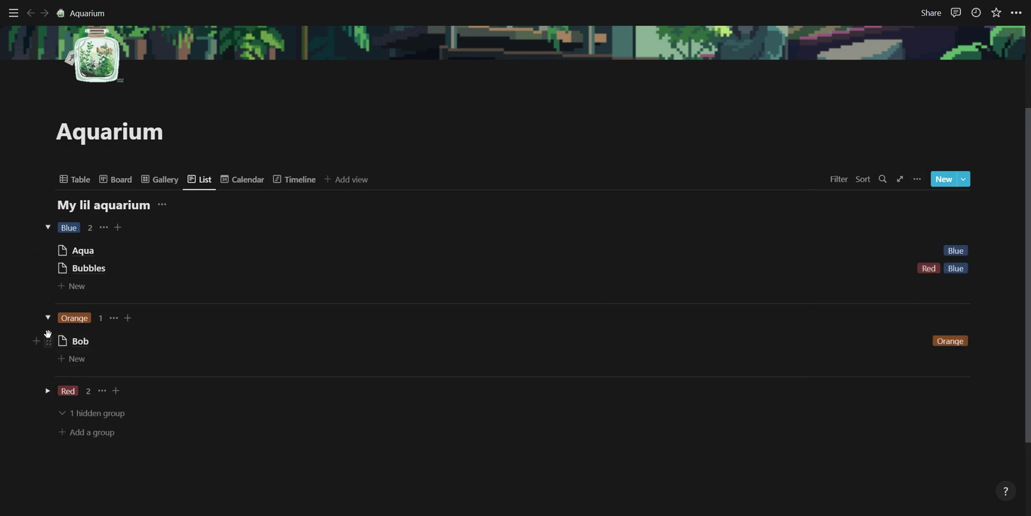
left_click(48, 318)
left_click(47, 228)
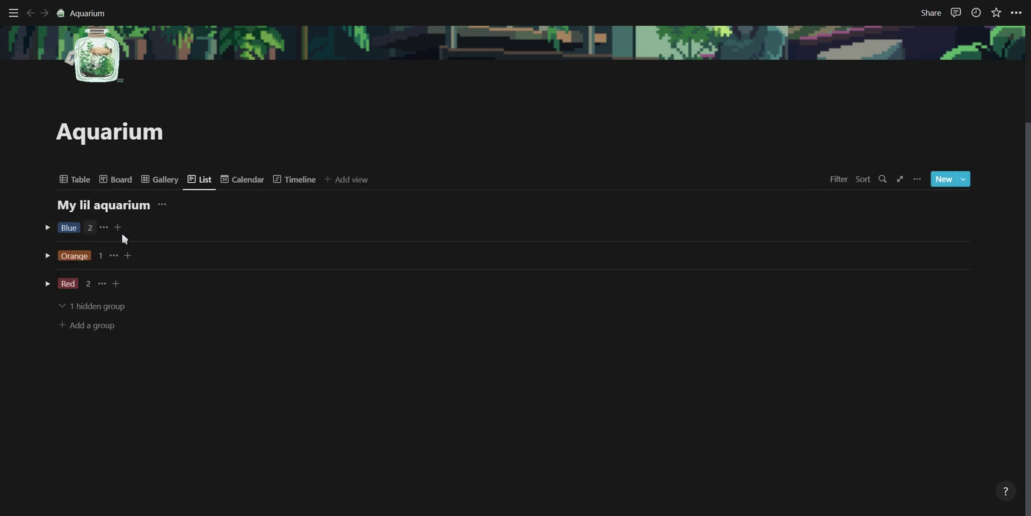
Step: On the Board view, delete the Type: Betta filter and save it for everyone
left_click(129, 182)
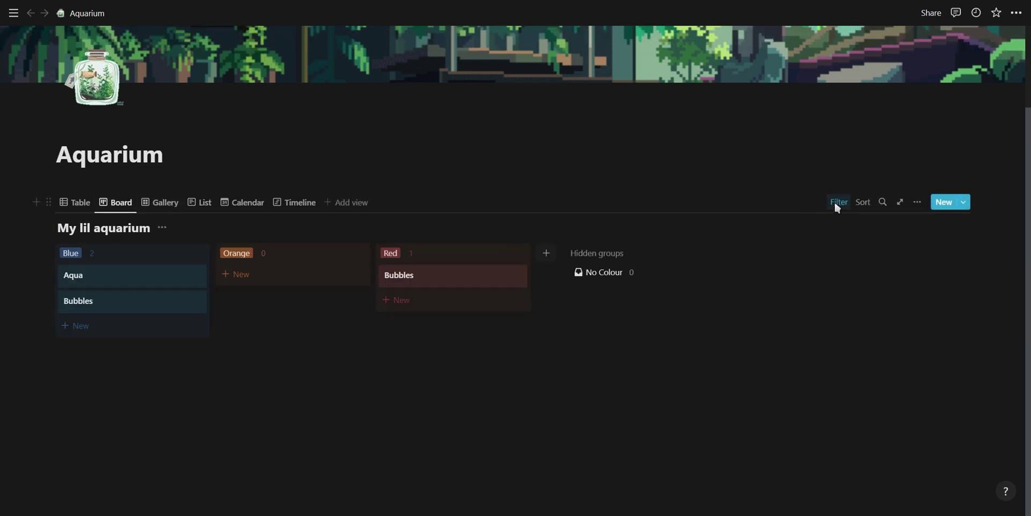
left_click(836, 204)
left_click(114, 226)
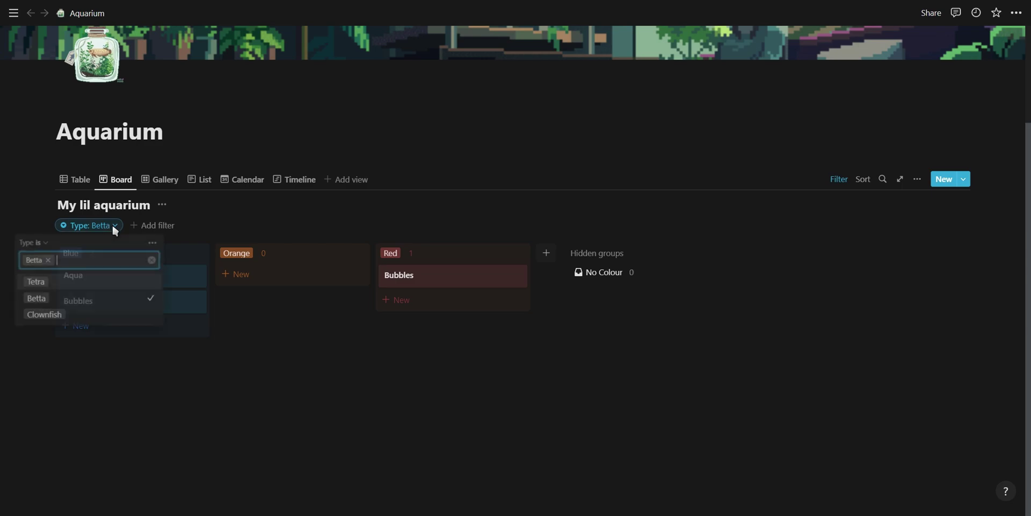
left_click(152, 242)
left_click(196, 246)
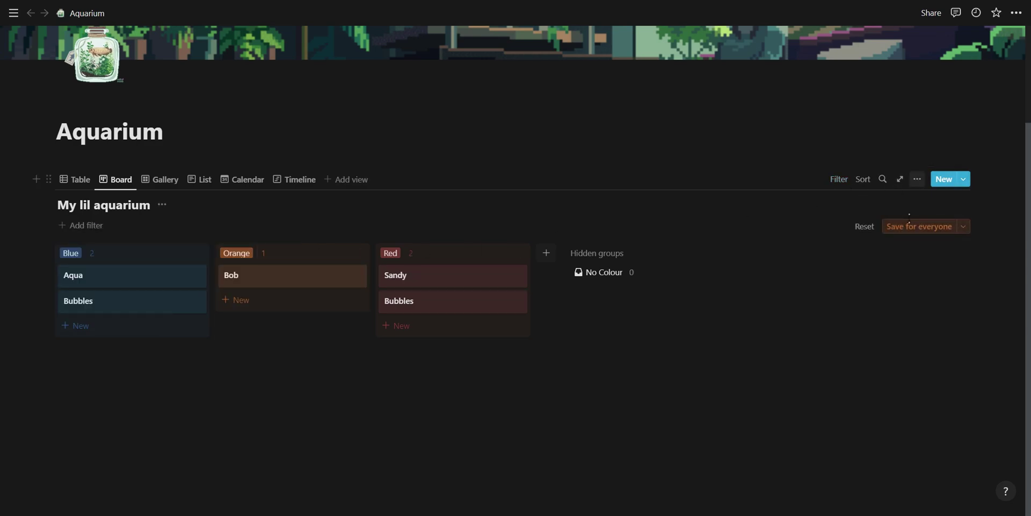
left_click(911, 226)
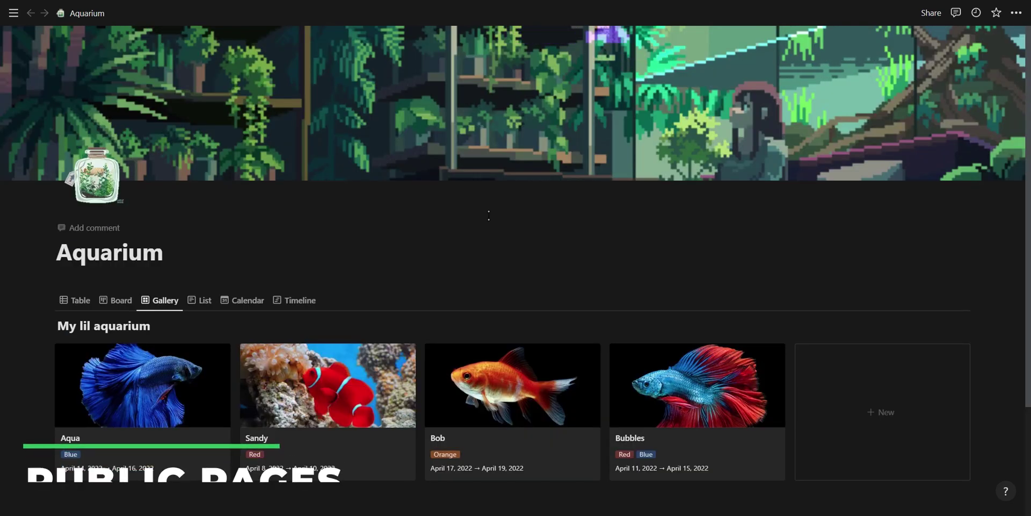
Step: Publish the Aquarium page to the web via Share and copy its public link
left_click(931, 12)
left_click(927, 40)
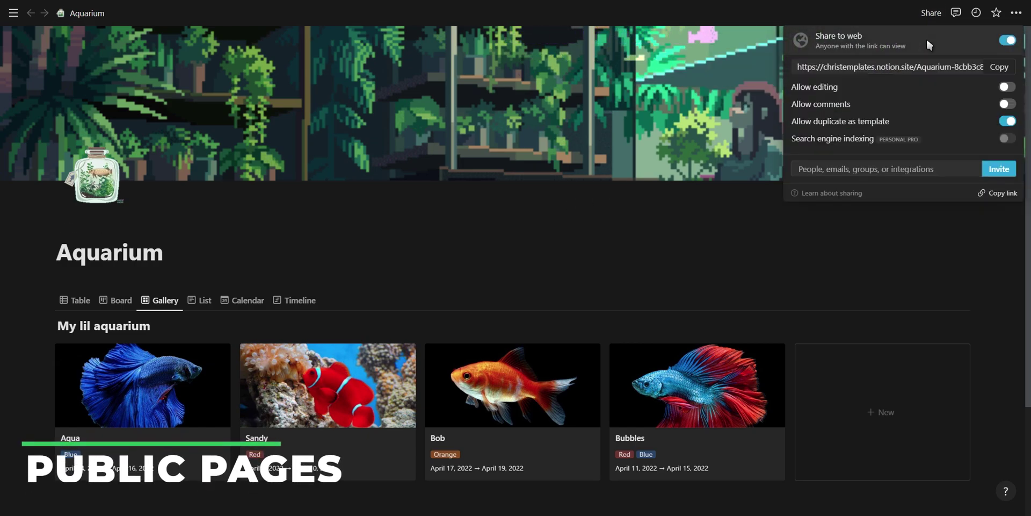
left_click(999, 68)
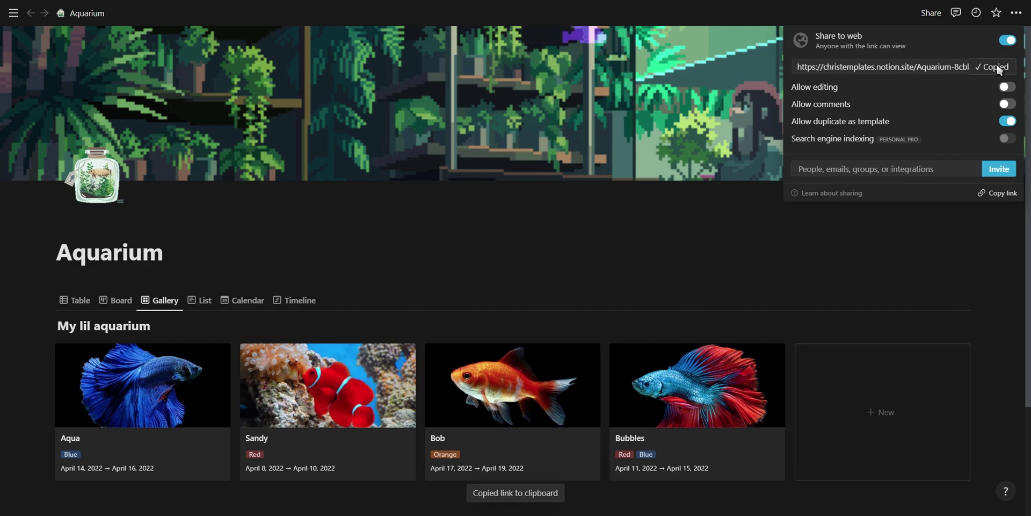
left_click(1002, 193)
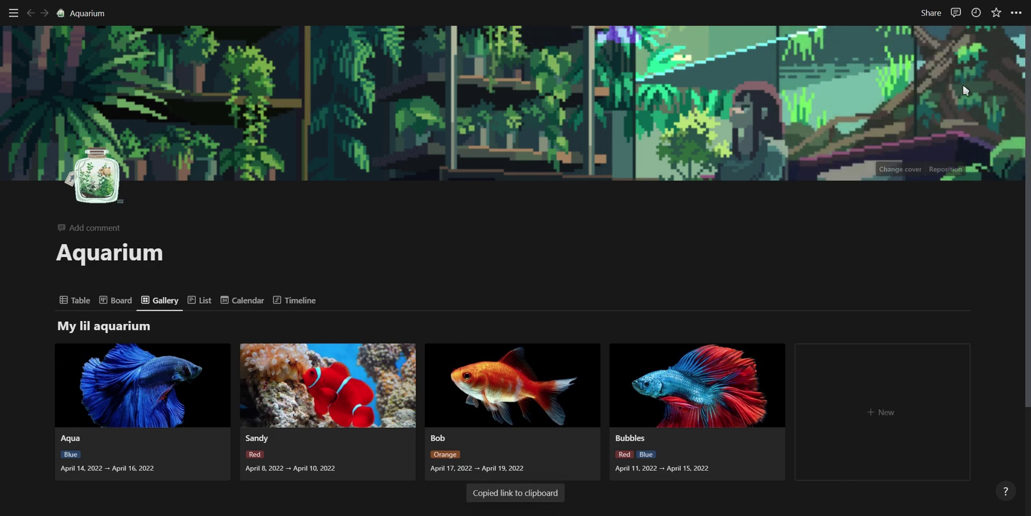
Step: Turn off comments, editing and duplication for link visitors, then copy the view-only link
left_click(931, 14)
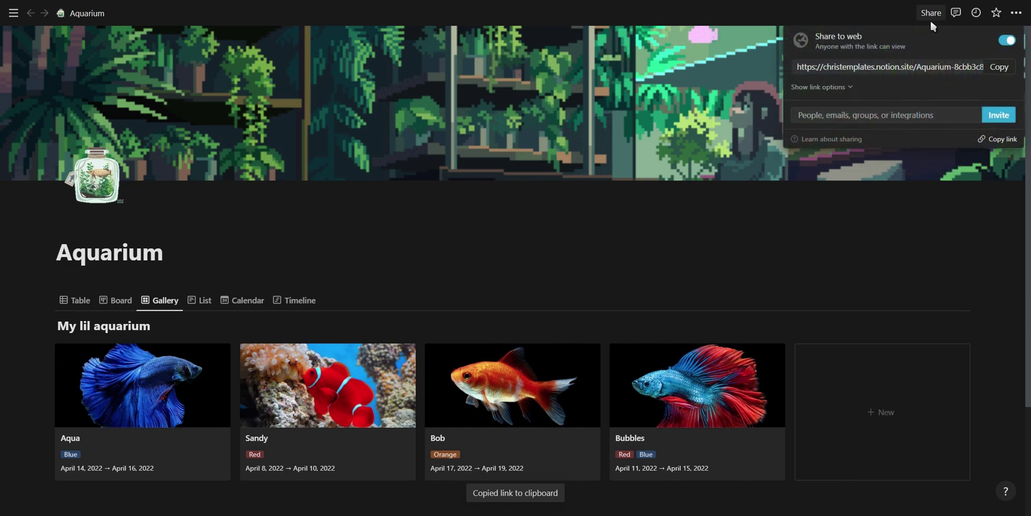
left_click(951, 83)
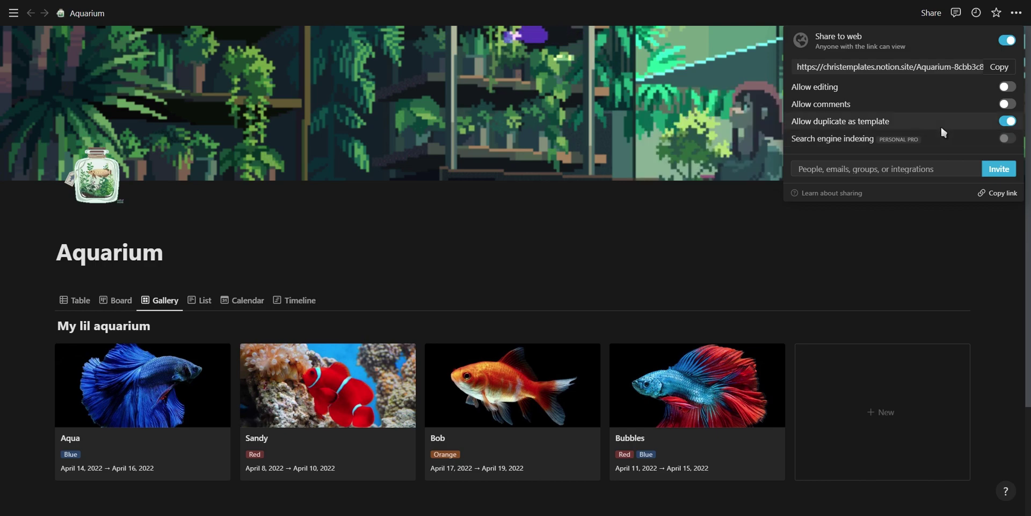
mouse_move(886, 104)
left_click(942, 102)
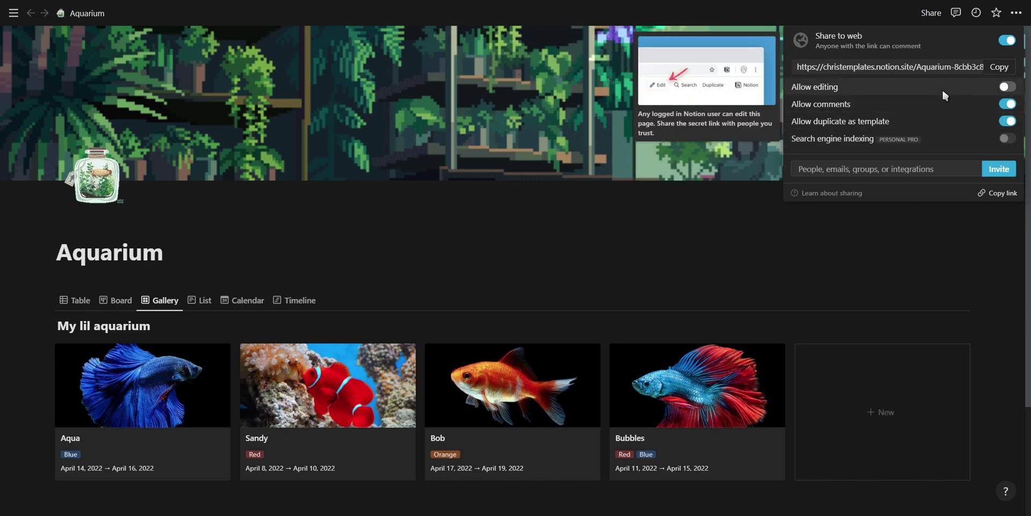
left_click(943, 92)
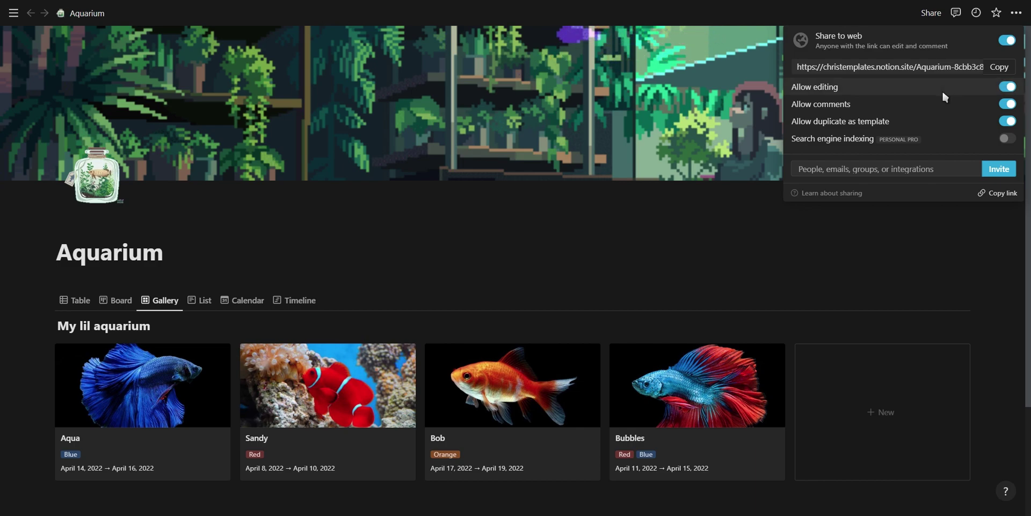
left_click(943, 102)
left_click(943, 117)
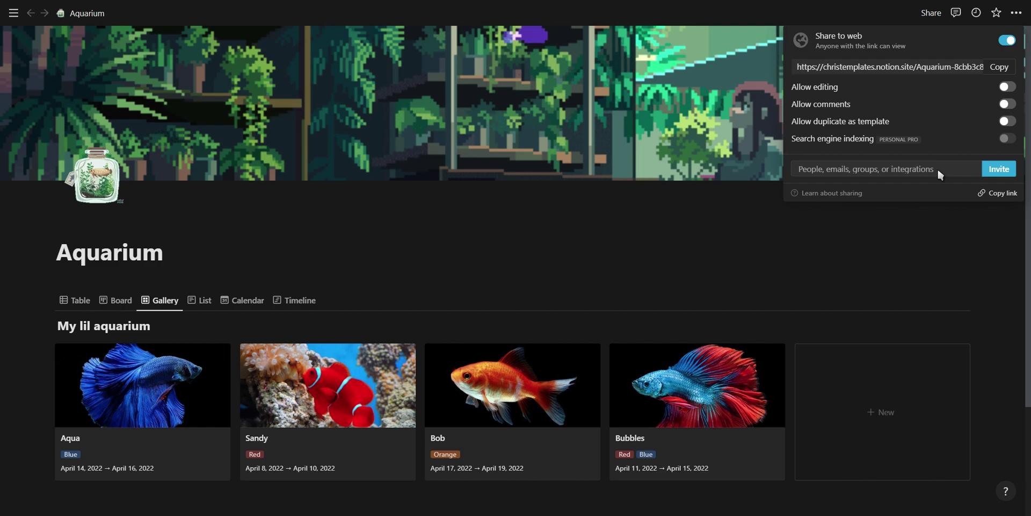
left_click(995, 68)
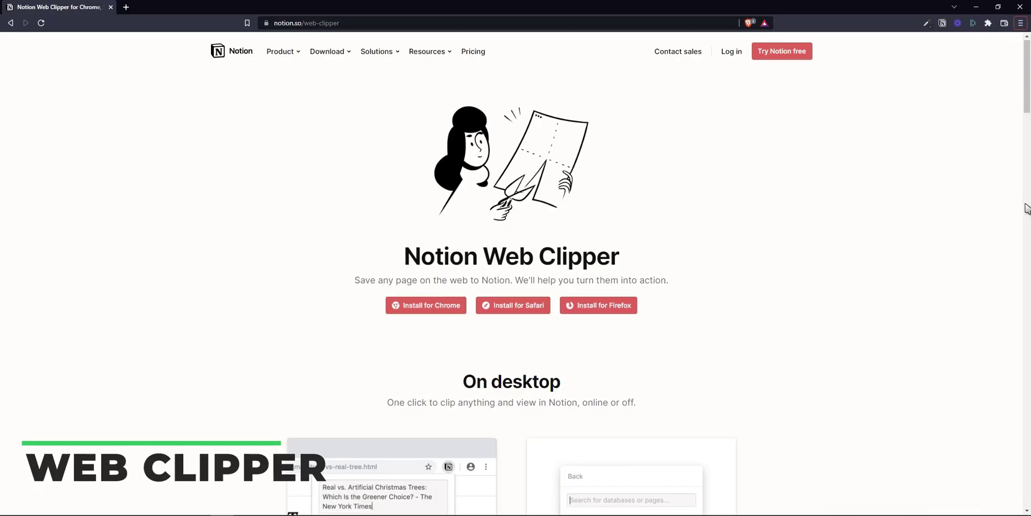
Step: Browse notion.so/web-clipper and open the Chrome Web Store listing for the Web Clipper
scroll(910, 215, "down", 3)
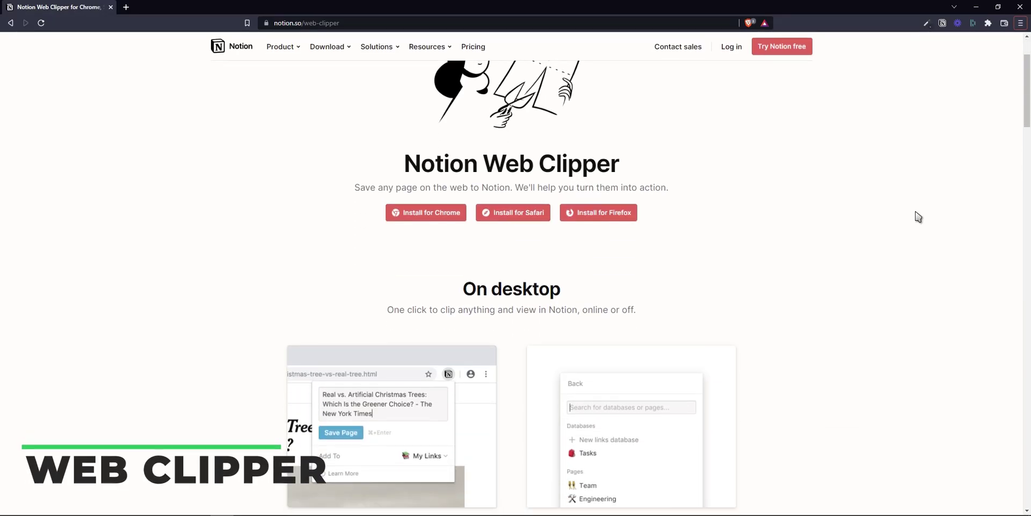
scroll(902, 215, "down", 3)
scroll(902, 217, "down", 2)
scroll(902, 217, "down", 3)
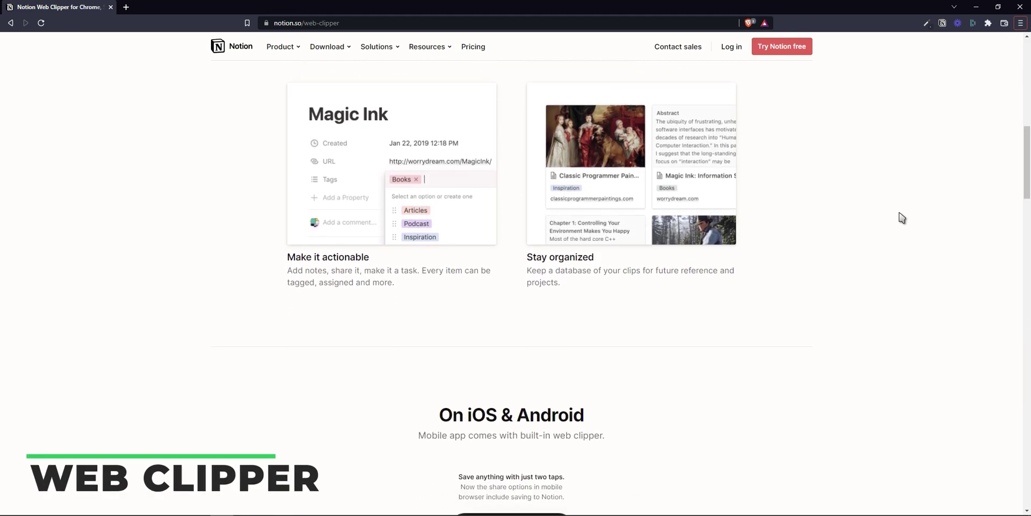
scroll(900, 226, "up", 1)
scroll(901, 226, "up", 6)
scroll(729, 227, "up", 3)
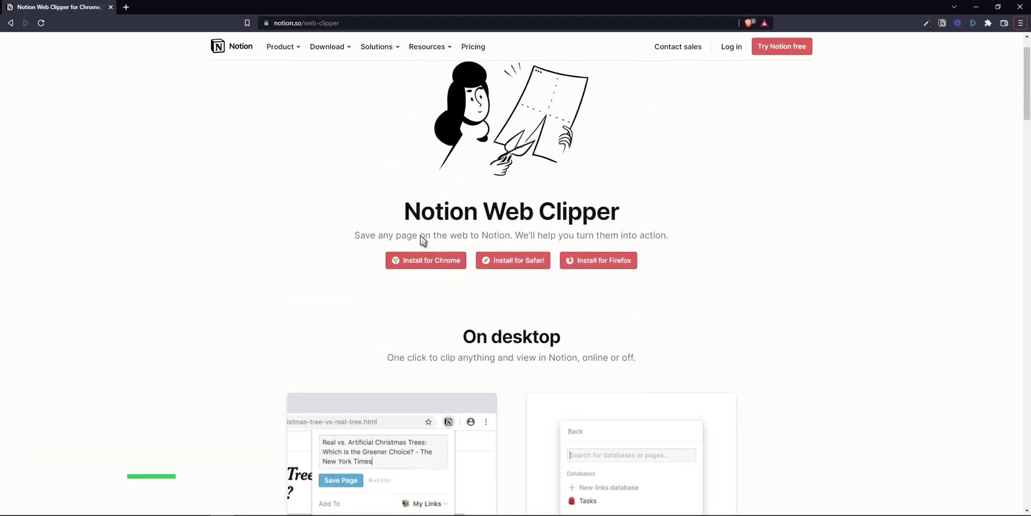
left_click(421, 264)
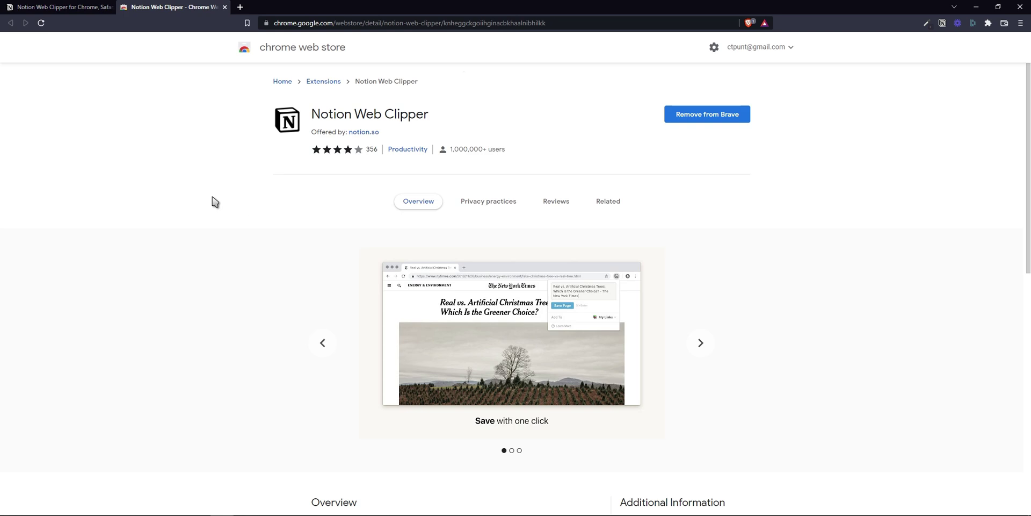
scroll(214, 203, "down", 5)
scroll(214, 203, "up", 5)
Step: Close the Web Store tab and clip the Web Clipper page into the Bookmarks database
left_click(224, 7)
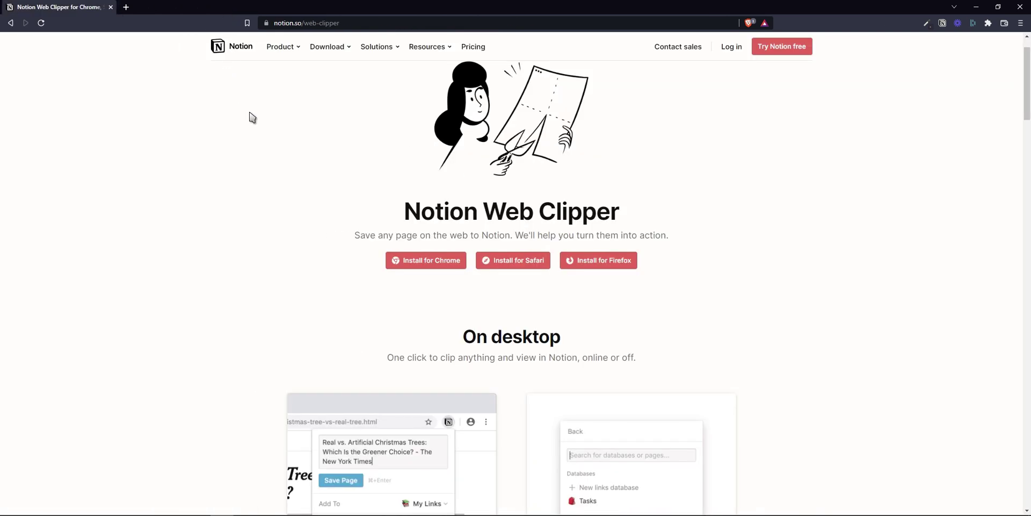
left_click(944, 26)
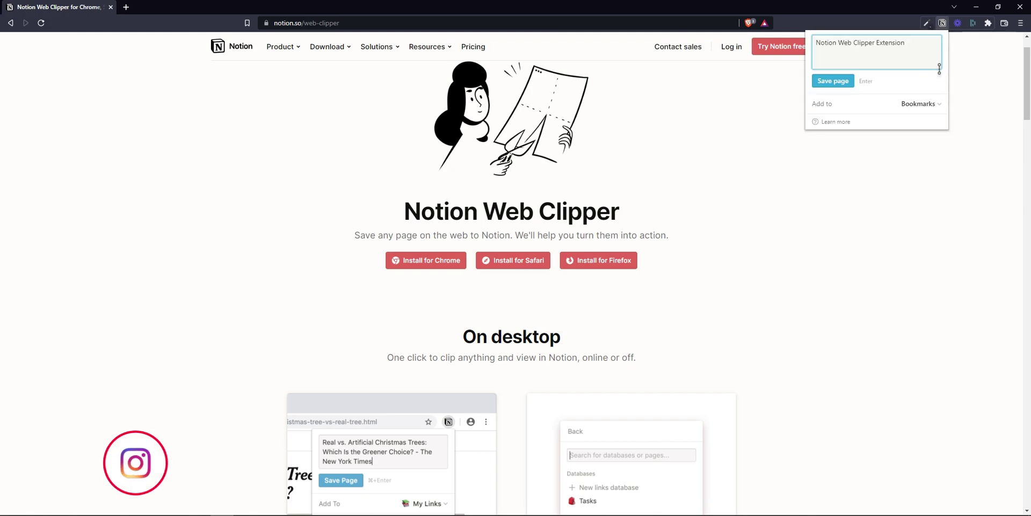
left_click(921, 105)
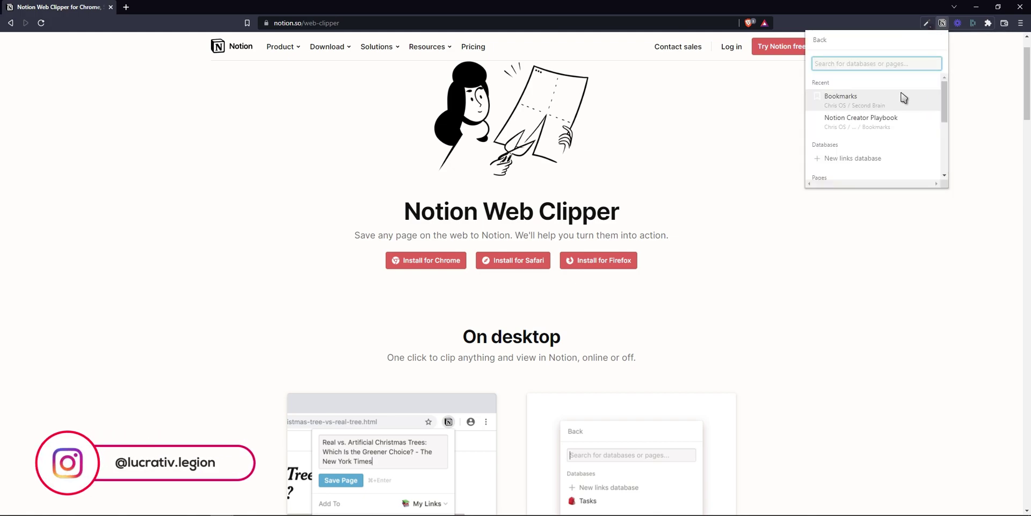
scroll(886, 121, "down", 2)
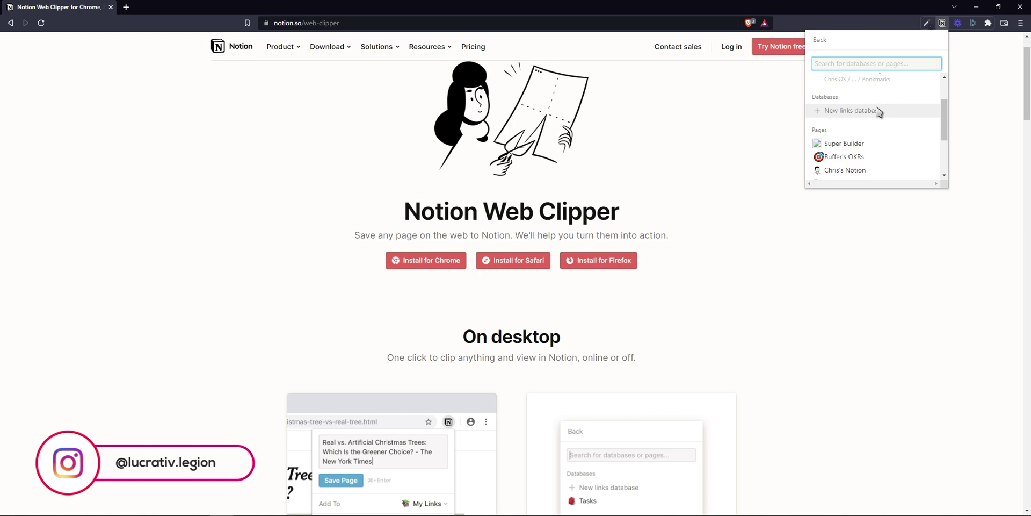
scroll(867, 123, "down", 2)
scroll(862, 135, "down", 1)
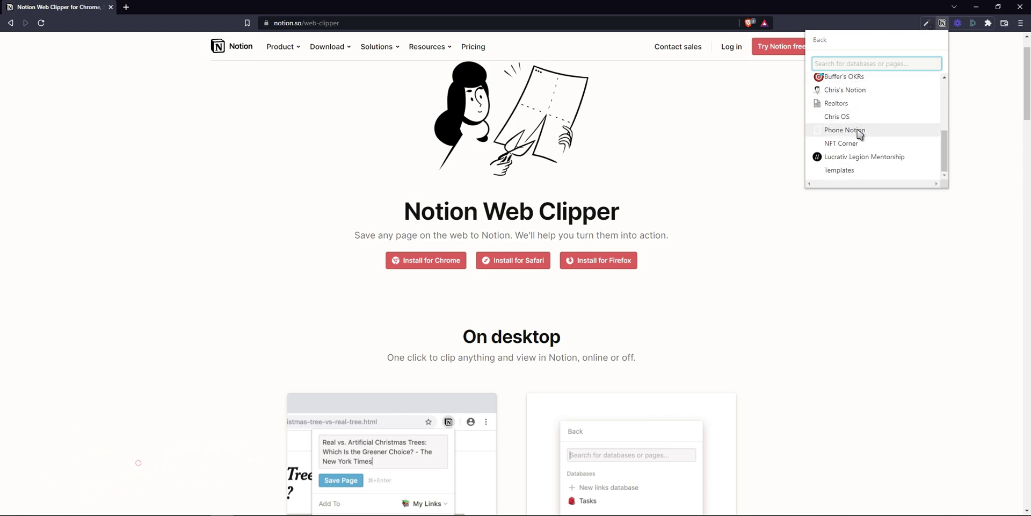
scroll(860, 135, "up", 5)
left_click(865, 102)
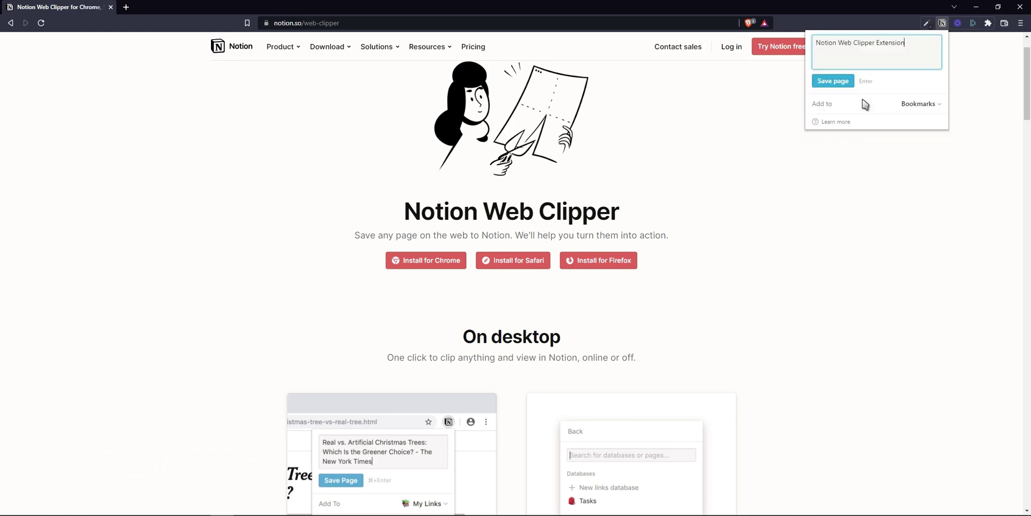
left_click(835, 83)
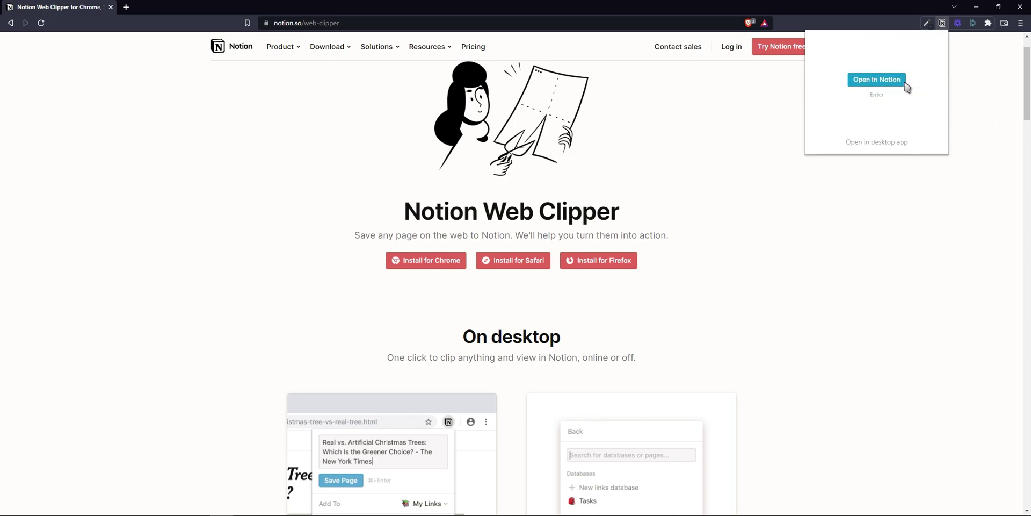